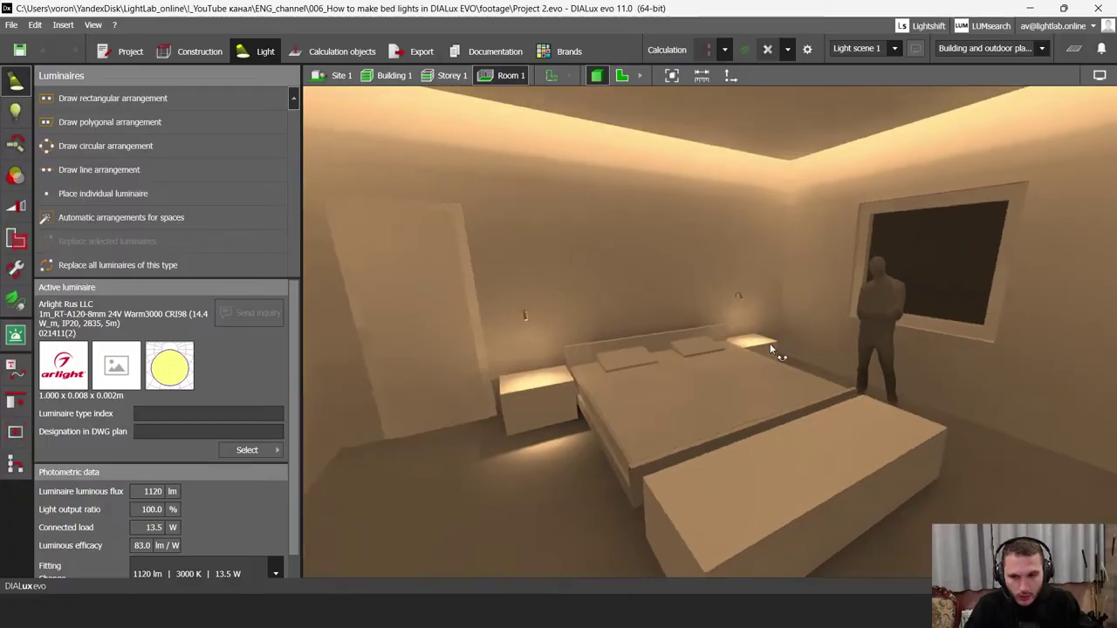
pyautogui.moveTo(772, 321); pyautogui.dragTo(724, 297)
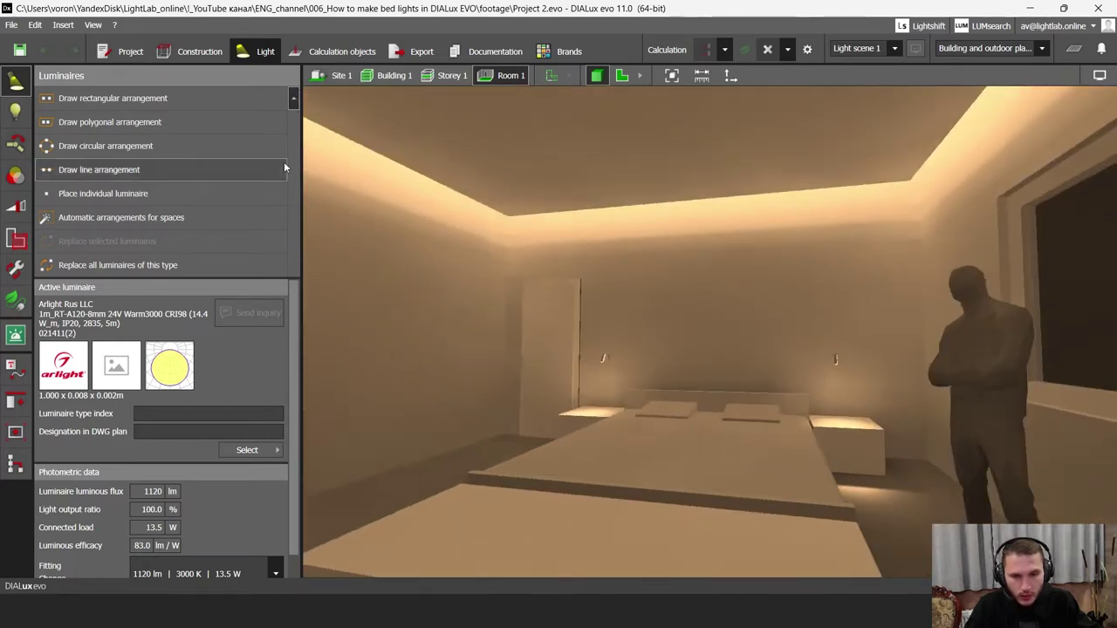
pyautogui.moveTo(698, 261); pyautogui.dragTo(702, 347)
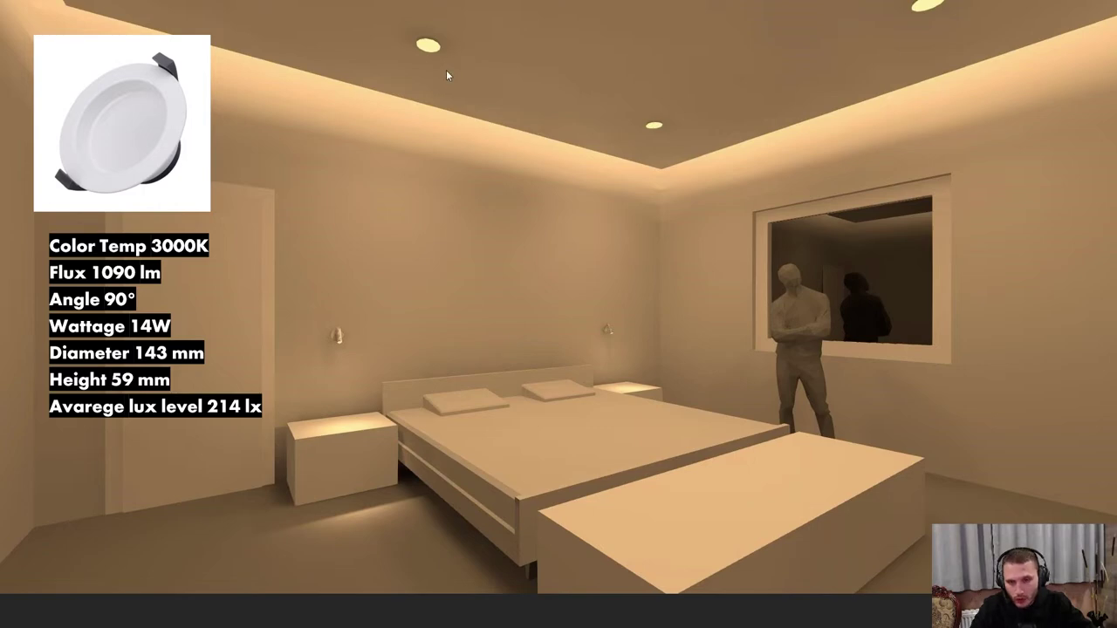
pyautogui.press('Right')
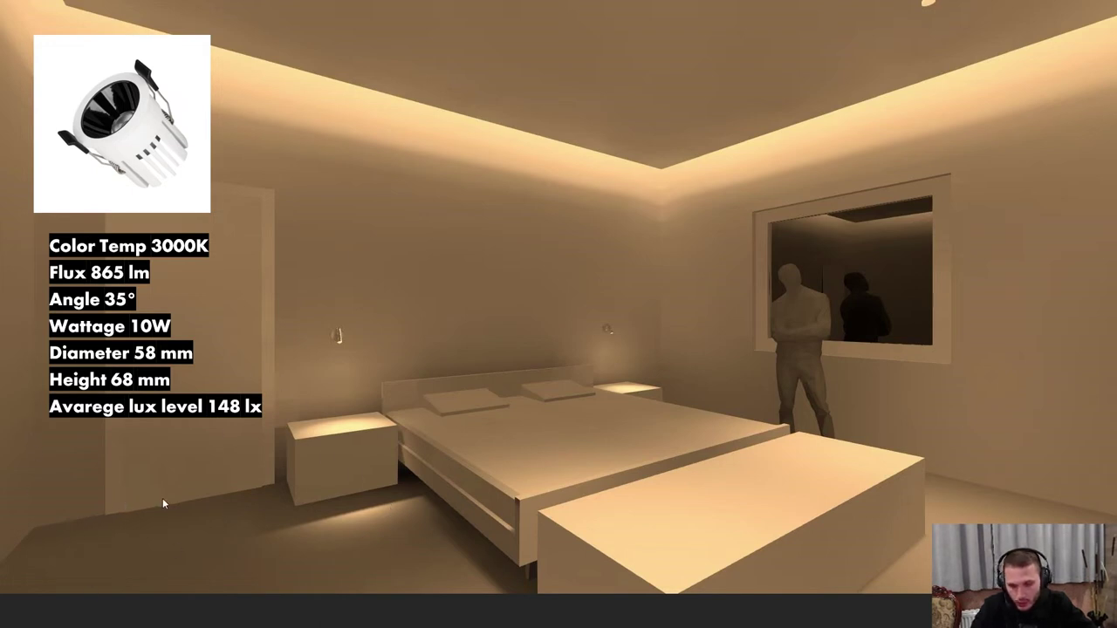
# - Switch to the browser and examine the product pages of the candidate downlights, returning to the IM-CYCLONE-R115-10W Warm3000
pyautogui.hotkey('alt', 'Tab')
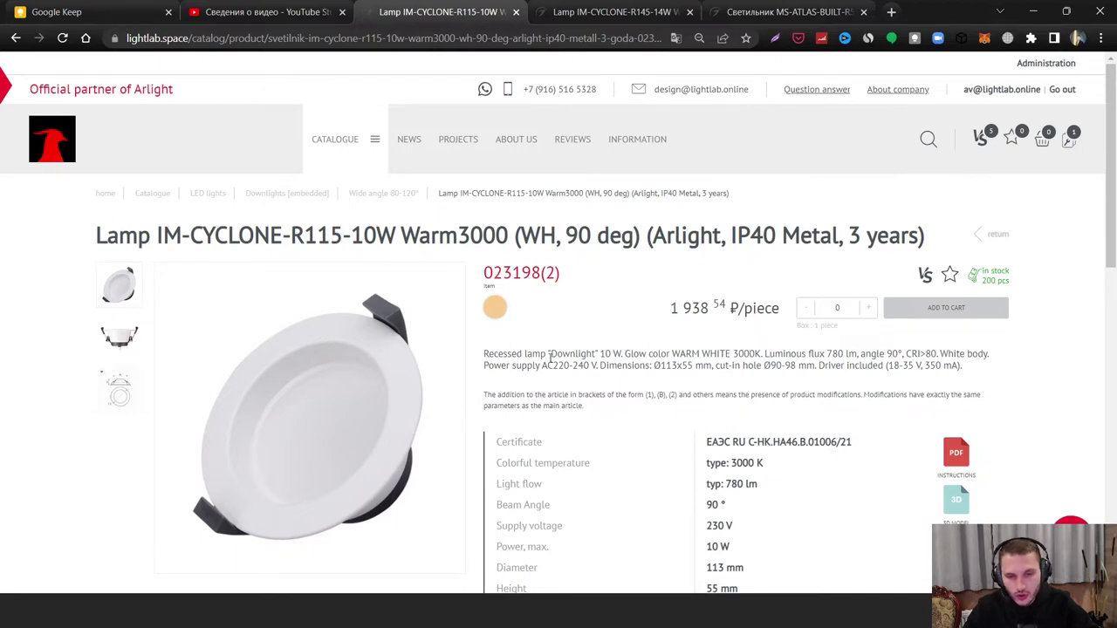
pyautogui.scroll(-1, 550, 358)
pyautogui.click(664, 11)
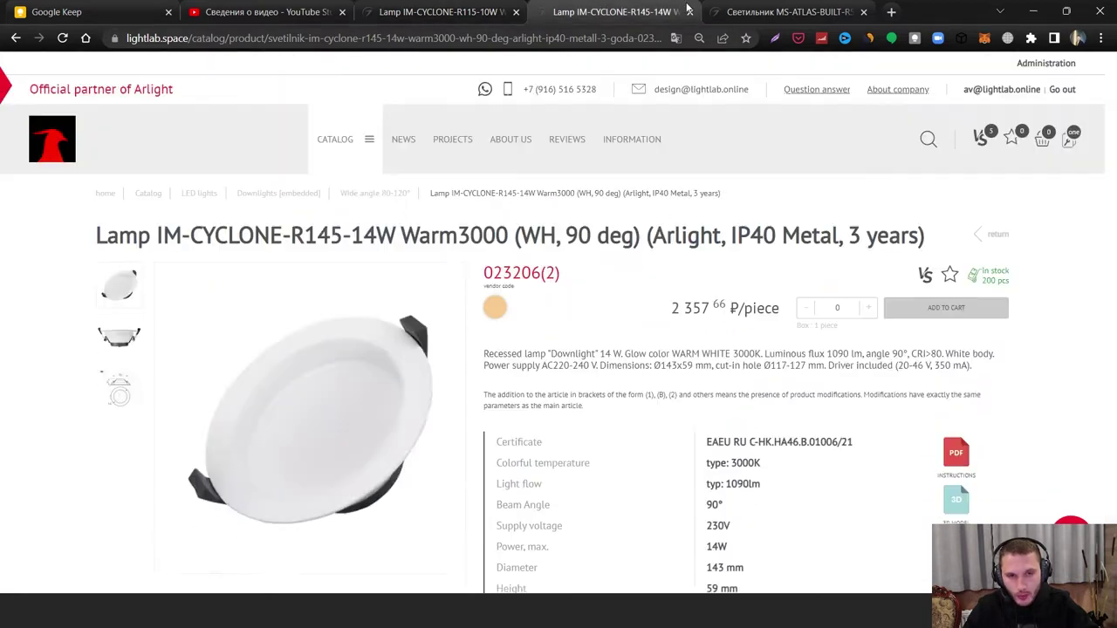
pyautogui.click(741, 11)
pyautogui.click(439, 16)
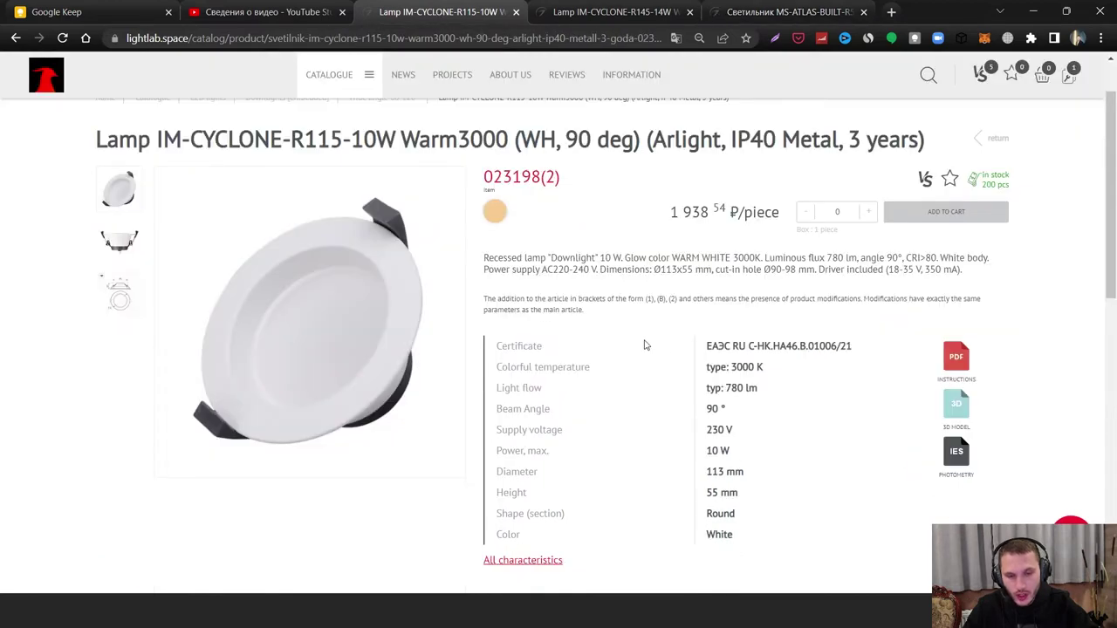
pyautogui.scroll(1, 428, 366)
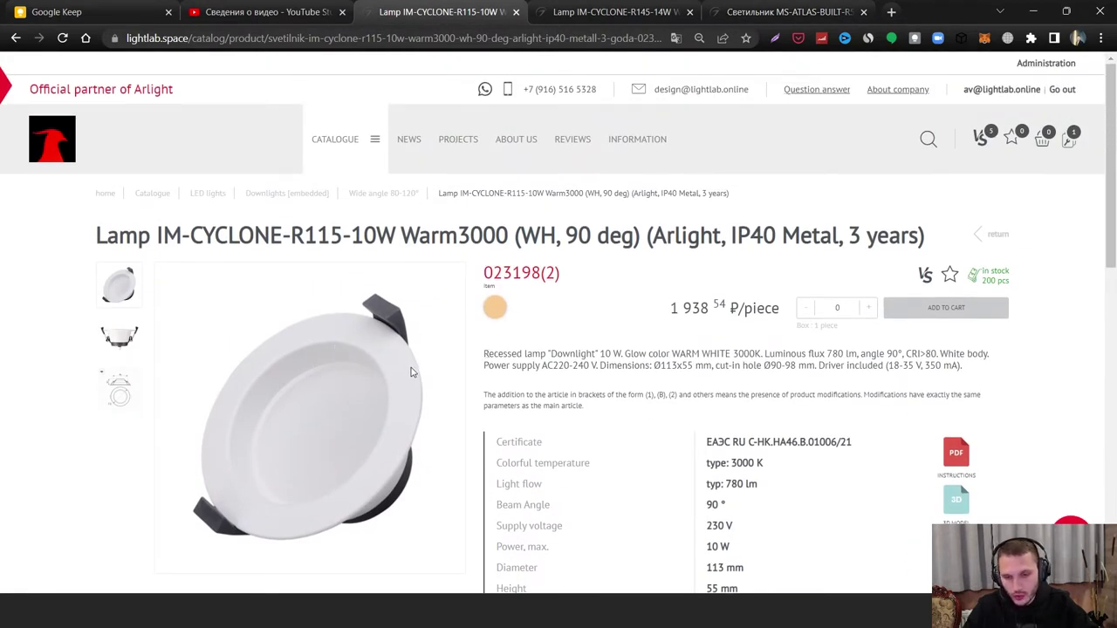
pyautogui.scroll(-1, 412, 373)
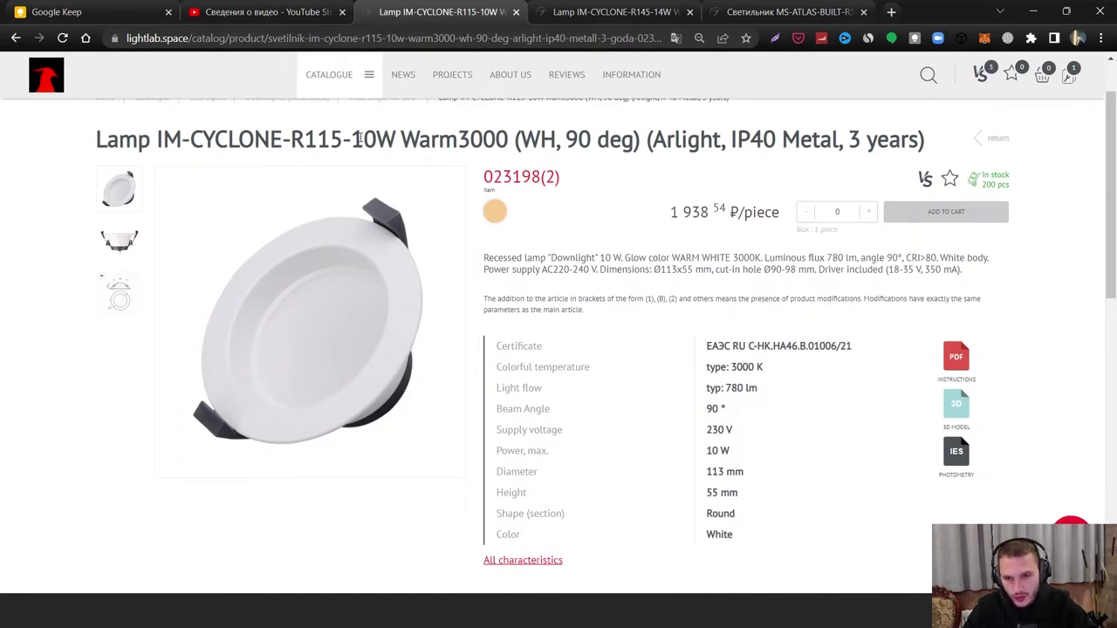
# - Download the IES photometry file of the IM-CYCLONE-R115-10W Warm3000 lamp and place it as a luminaire in the DIALux evo room
pyautogui.moveTo(358, 137); pyautogui.dragTo(377, 138)
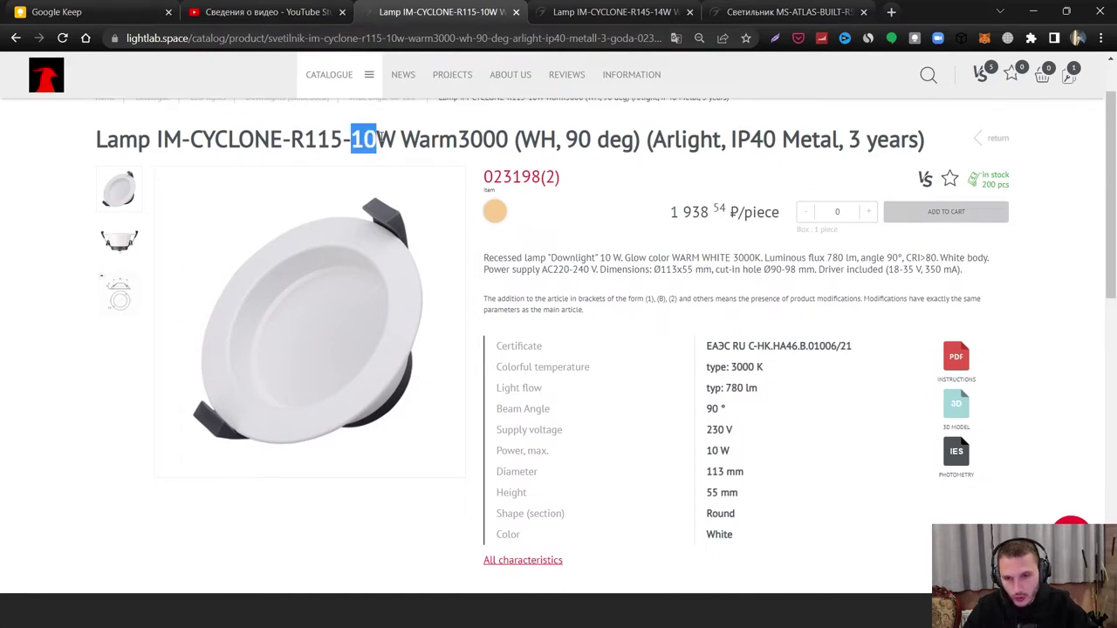
pyautogui.click(957, 460)
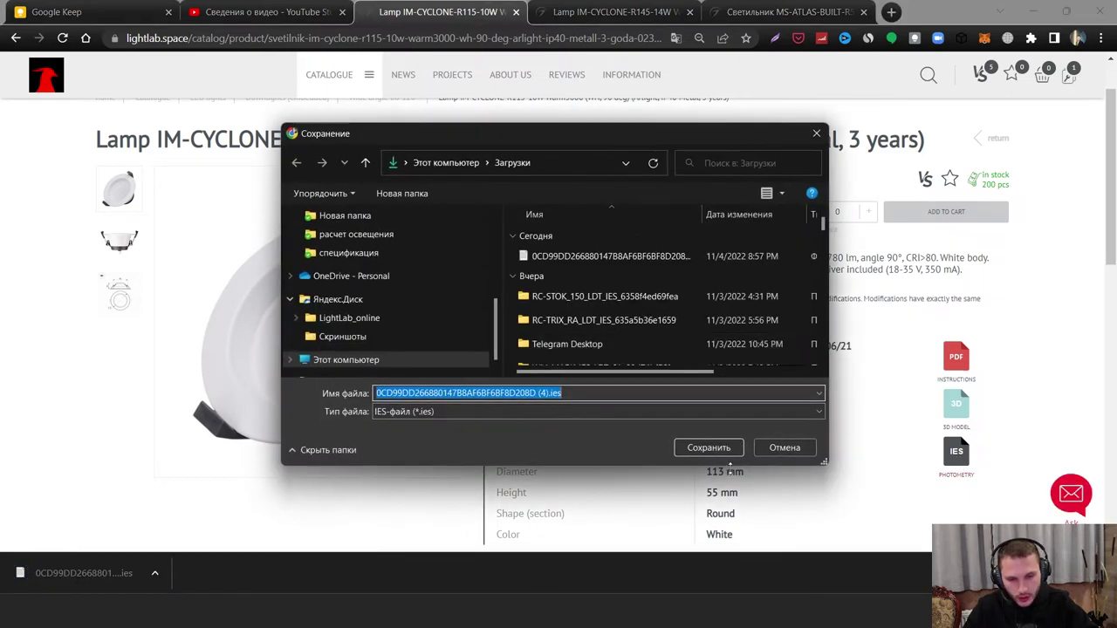
pyautogui.click(718, 450)
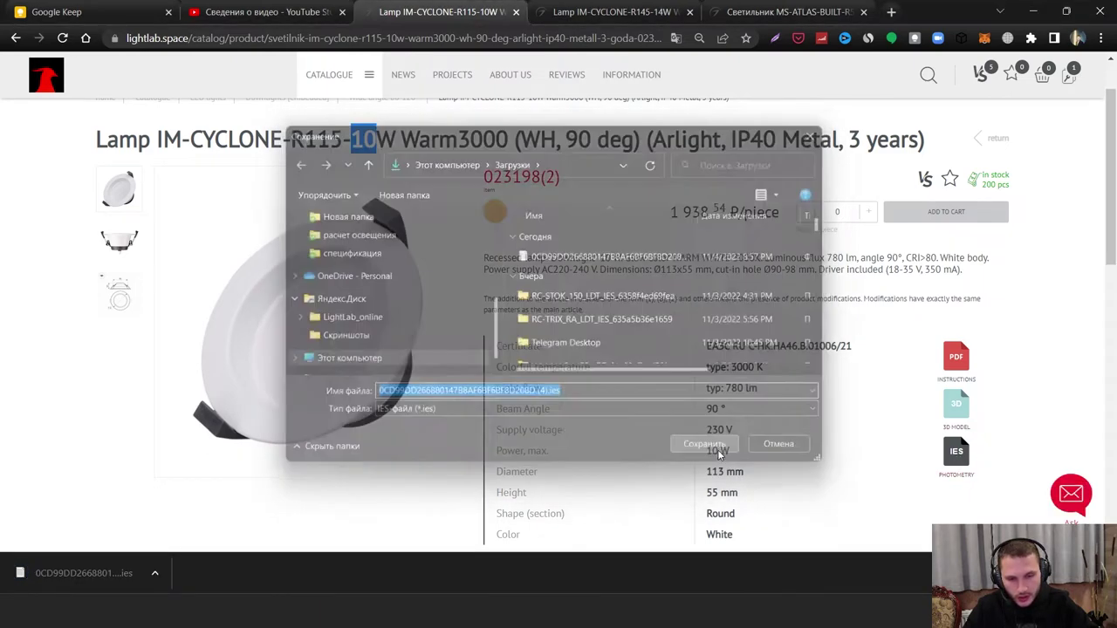
pyautogui.moveTo(87, 572); pyautogui.dragTo(678, 571)
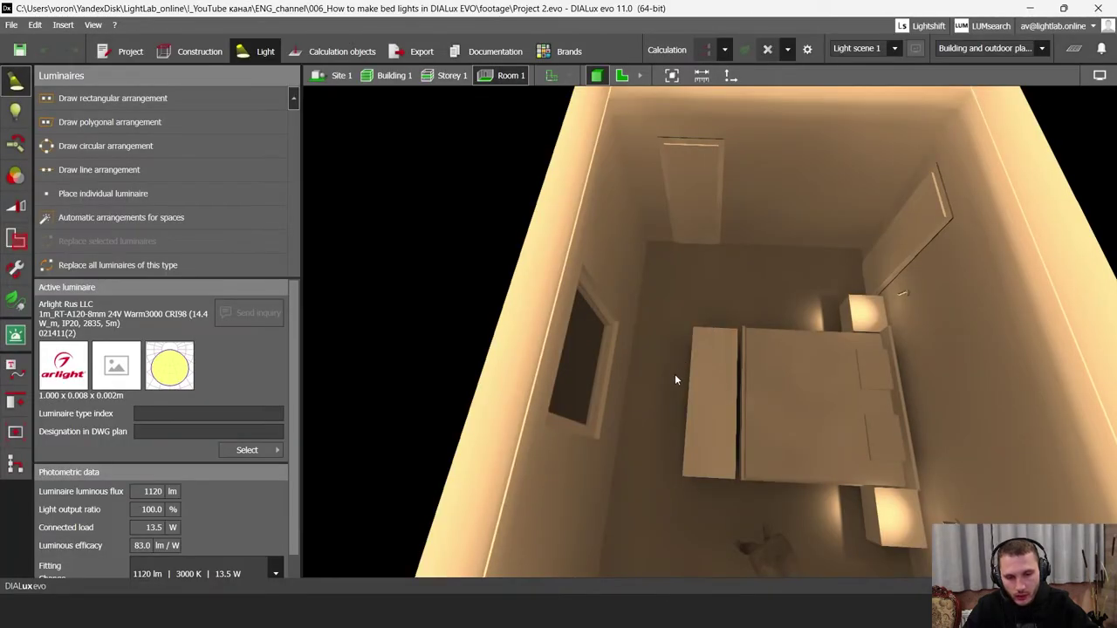
pyautogui.click(529, 327)
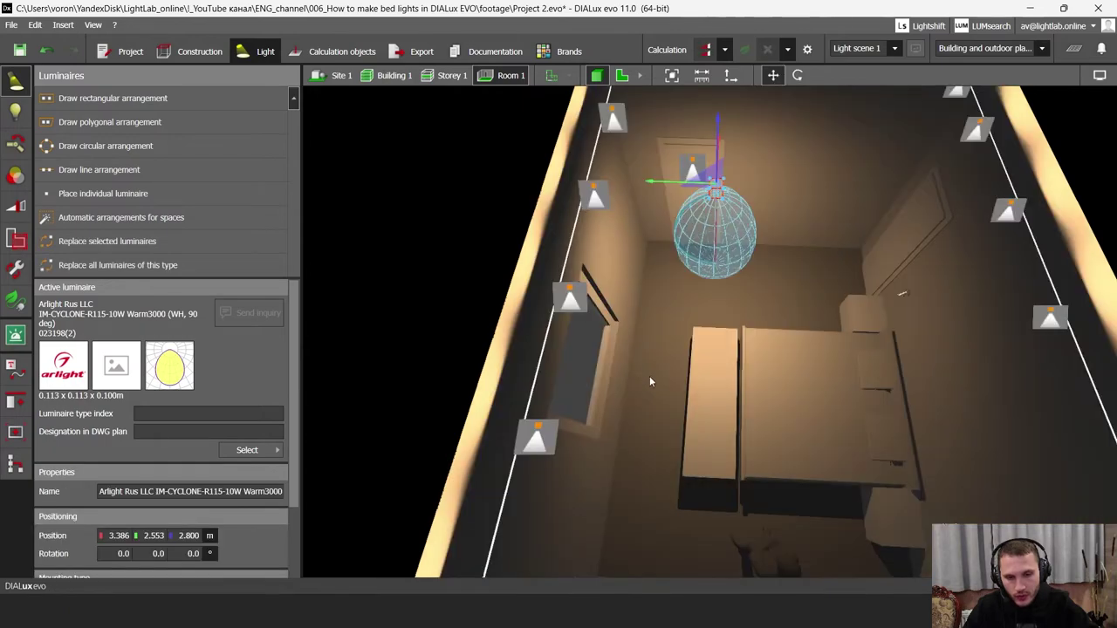
# - Move the placed downlight along the X axis to 2.041 m, above the foot of the bed
pyautogui.moveTo(650, 377); pyautogui.dragTo(644, 406, button='right')
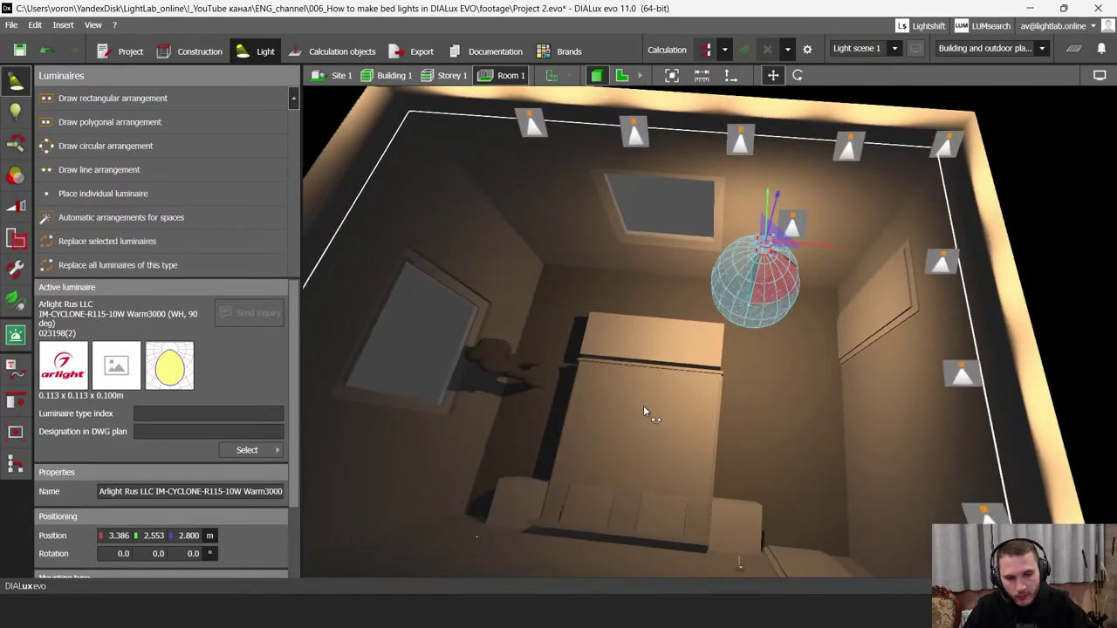
pyautogui.moveTo(810, 235)
pyautogui.mouseDown()
pyautogui.moveTo(698, 227)
pyautogui.moveTo(563, 262)
pyautogui.moveTo(654, 256)
pyautogui.moveTo(644, 266)
pyautogui.mouseUp()
pyautogui.moveTo(543, 273); pyautogui.dragTo(527, 316, button='middle')
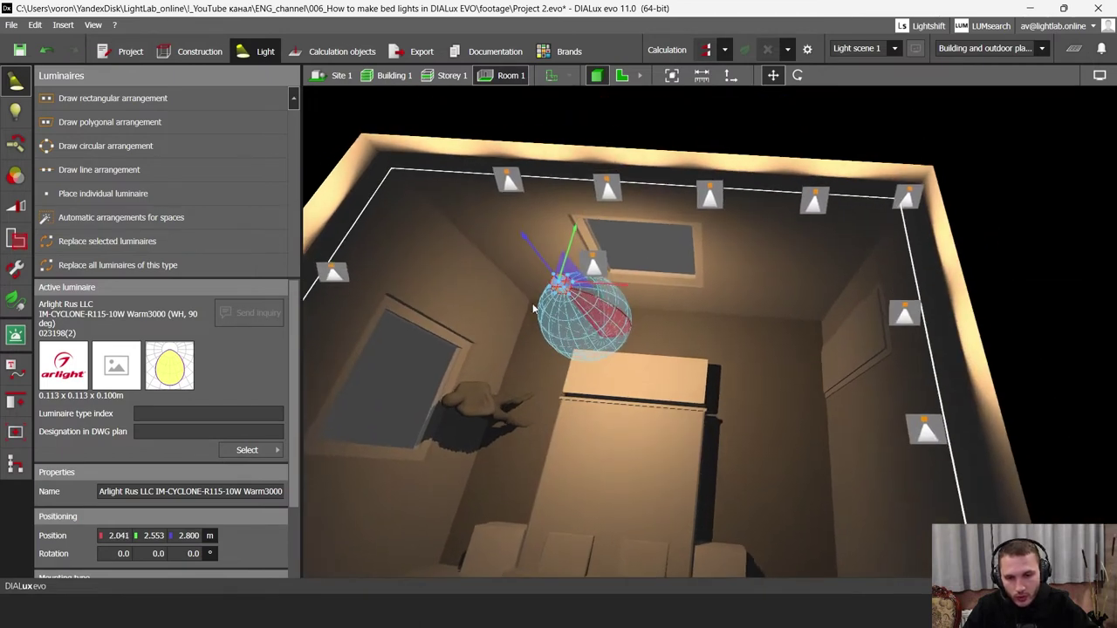
# - Turn off the light visualisation in the room's 3D view
pyautogui.scroll(3, 506, 308)
pyautogui.click(1099, 75)
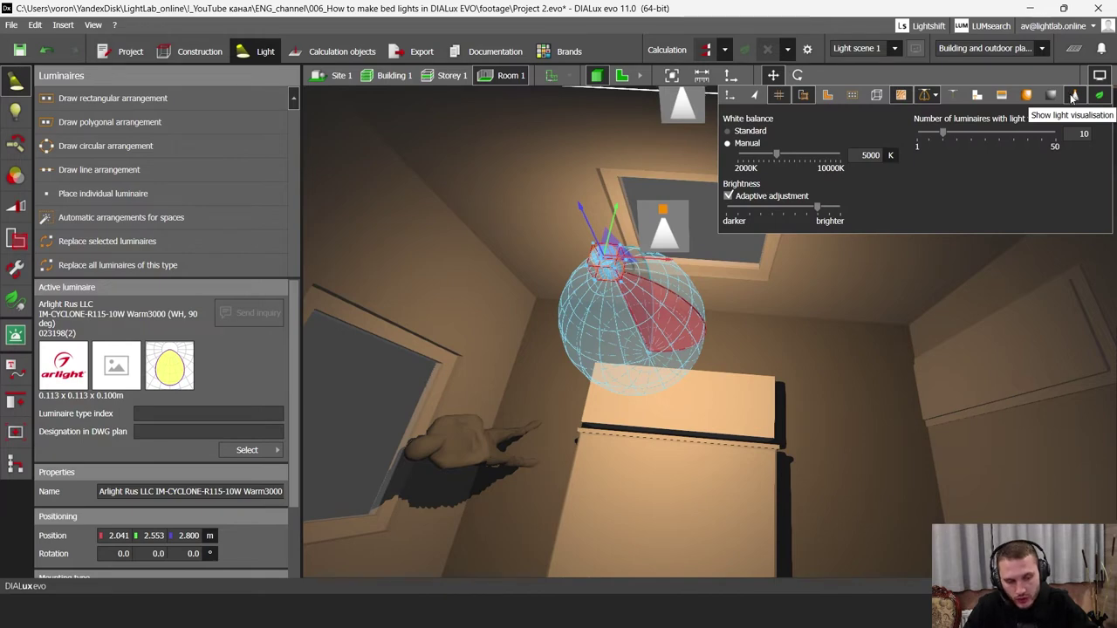
pyautogui.click(1076, 95)
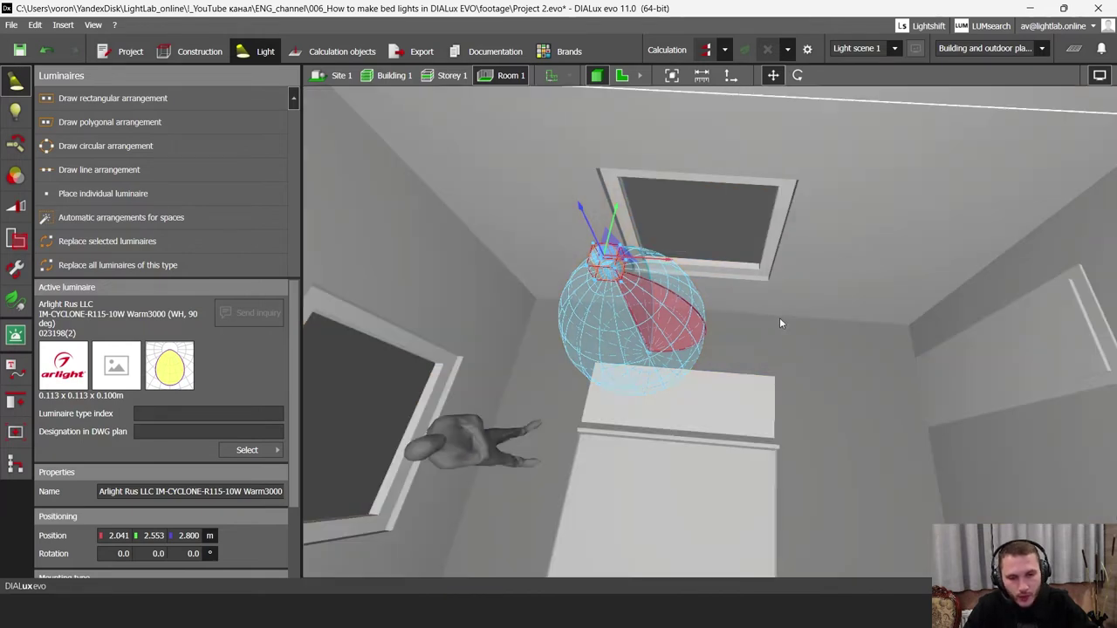
# - Switch to the floor plan view and delete the individually placed downlight
pyautogui.click(621, 75)
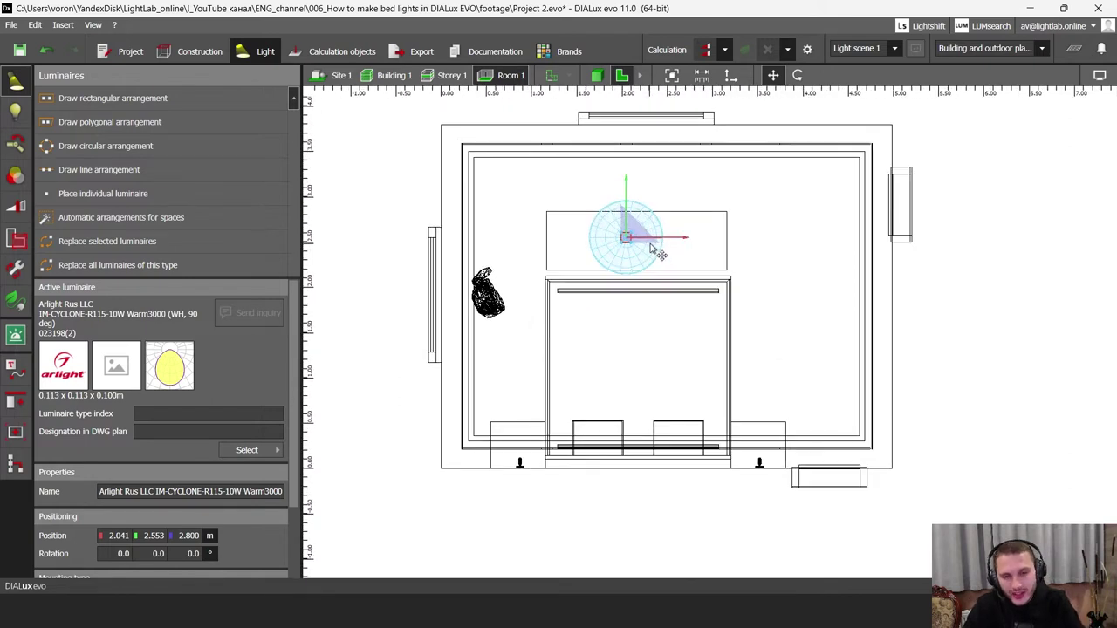
pyautogui.moveTo(650, 249); pyautogui.dragTo(651, 294, button='middle')
pyautogui.press('Delete')
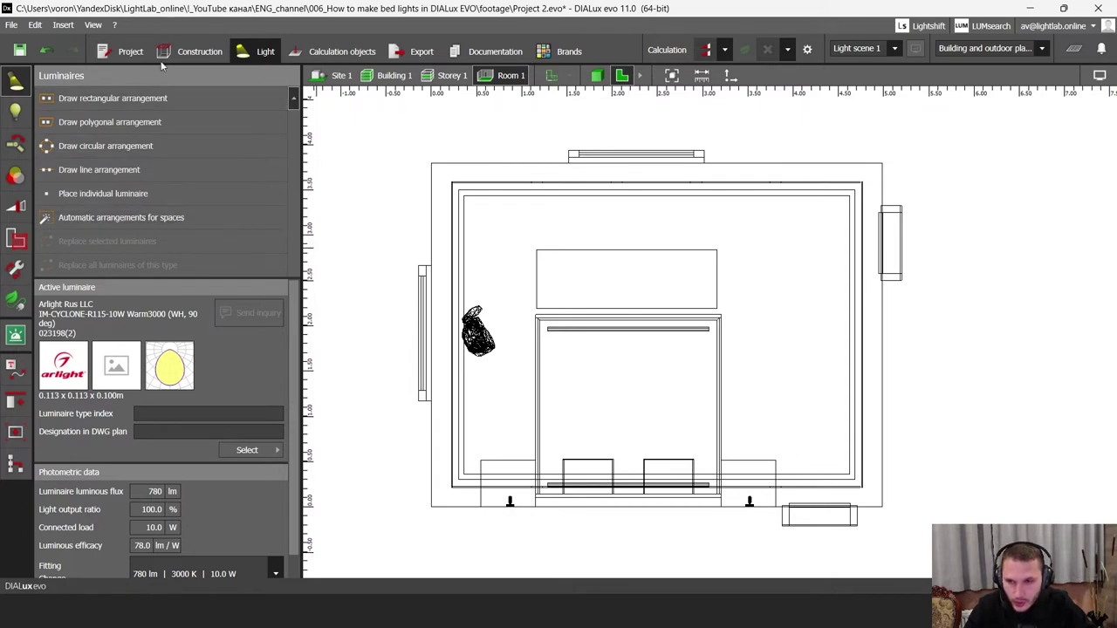
# - Draw a rectangular arrangement of the downlight from corner to corner over the whole room, 4.980 by 3.800 m
pyautogui.click(91, 97)
pyautogui.scroll(5, 462, 209)
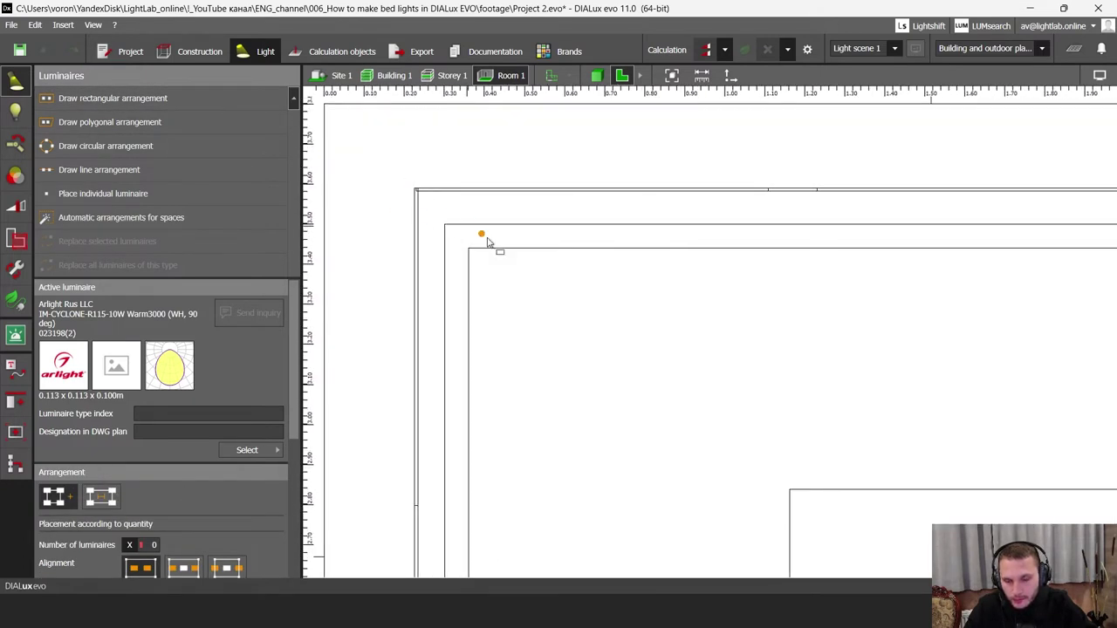
pyautogui.click(323, 104)
pyautogui.scroll(-4, 345, 168)
pyautogui.moveTo(780, 250); pyautogui.dragTo(658, 267, button='middle')
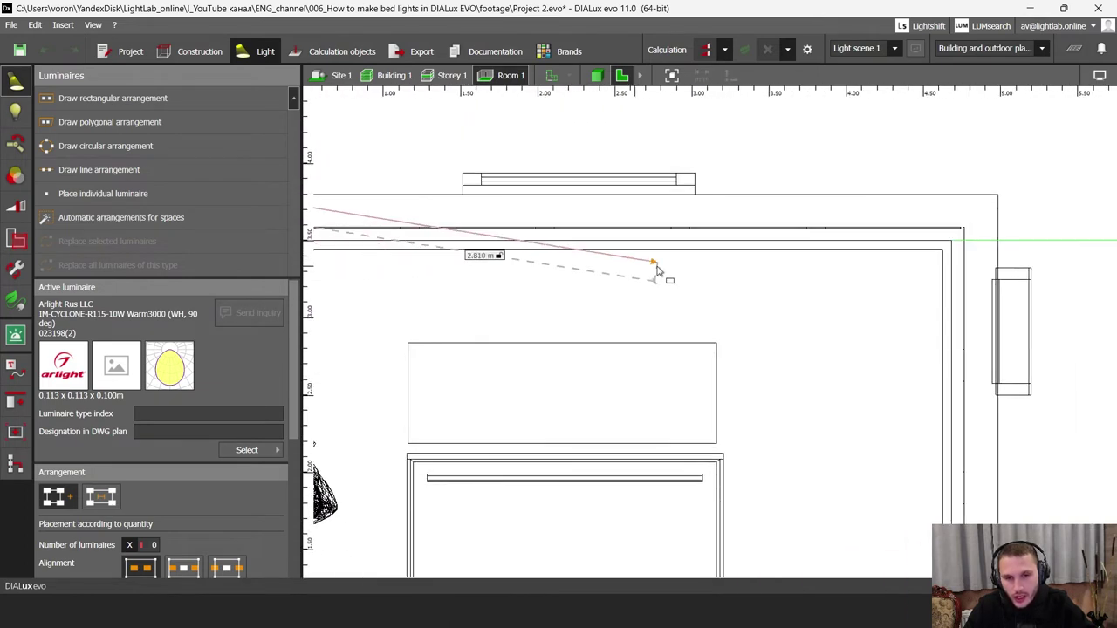
pyautogui.moveTo(982, 207); pyautogui.dragTo(763, 223, button='middle')
pyautogui.click(780, 212)
pyautogui.scroll(-4, 755, 177)
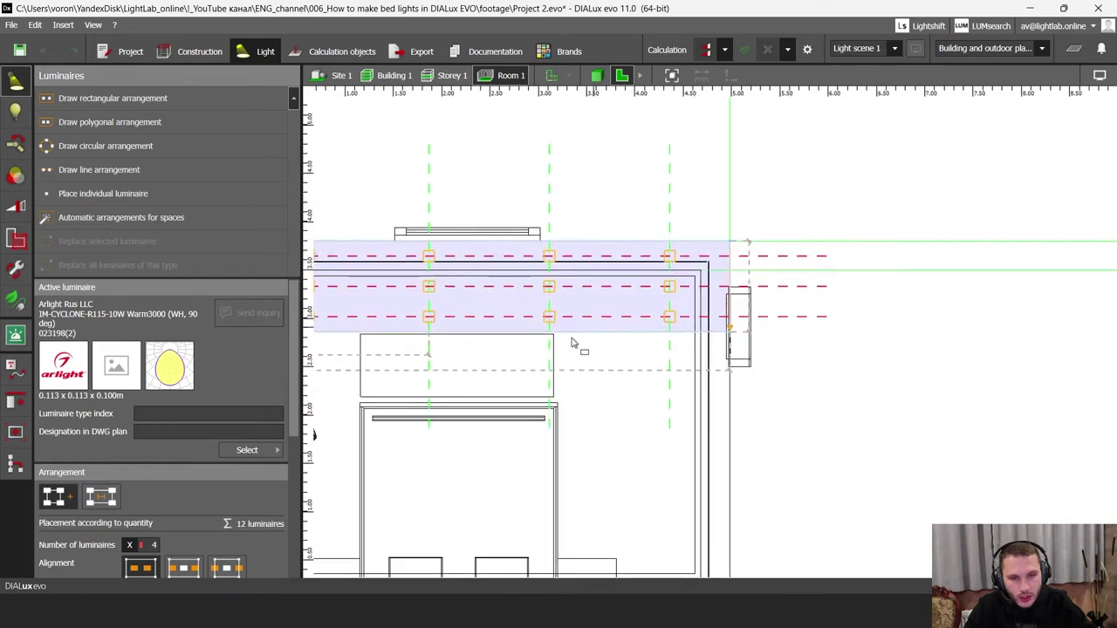
pyautogui.scroll(3, 618, 305)
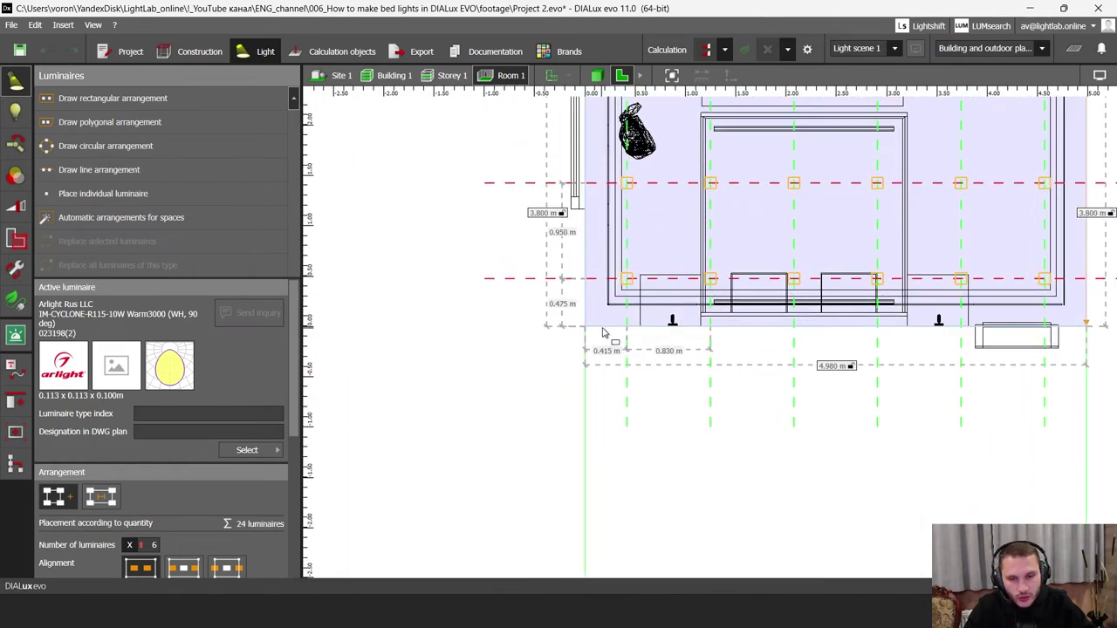
pyautogui.scroll(3, 523, 388)
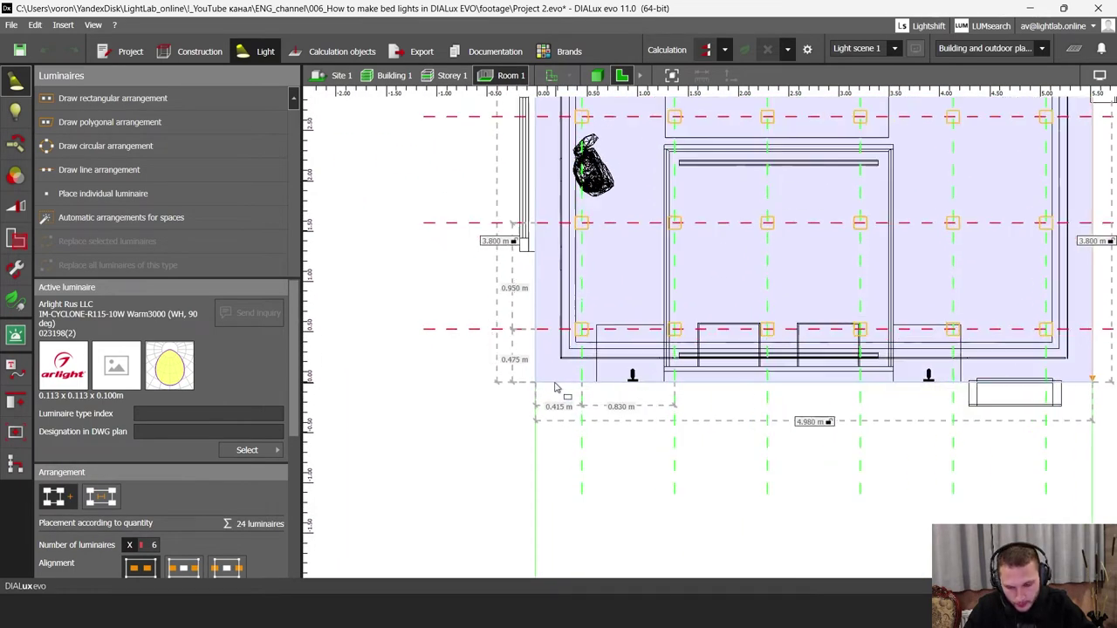
pyautogui.click(558, 397)
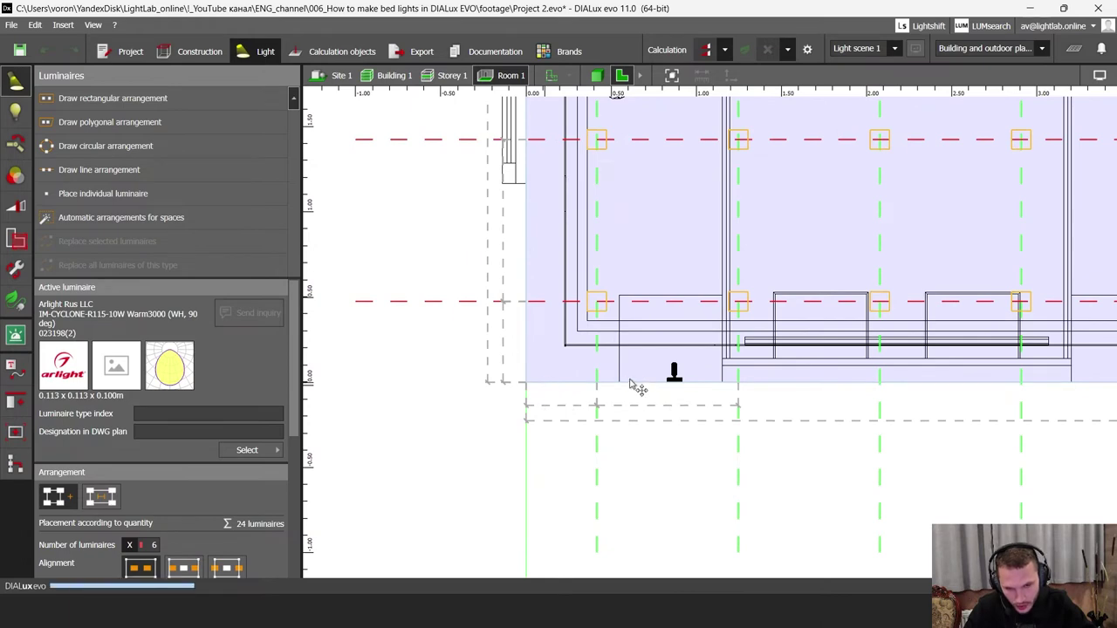
pyautogui.scroll(-3, 627, 375)
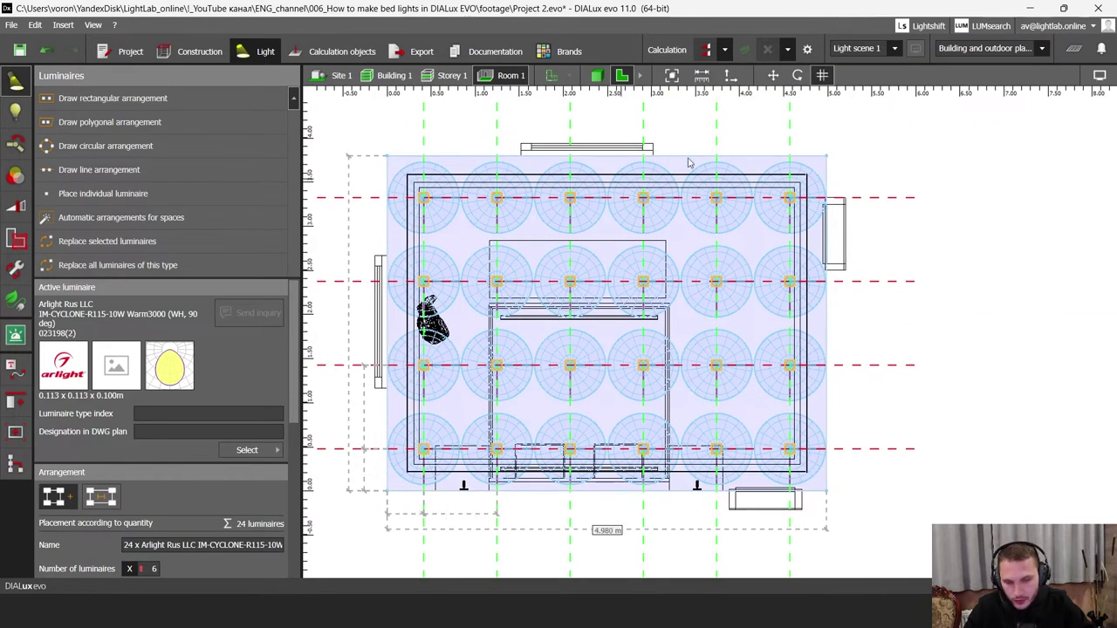
# - Set the number of luminaires in the arrangement to 2 in X and 2 in Y
pyautogui.moveTo(293, 305); pyautogui.dragTo(296, 386)
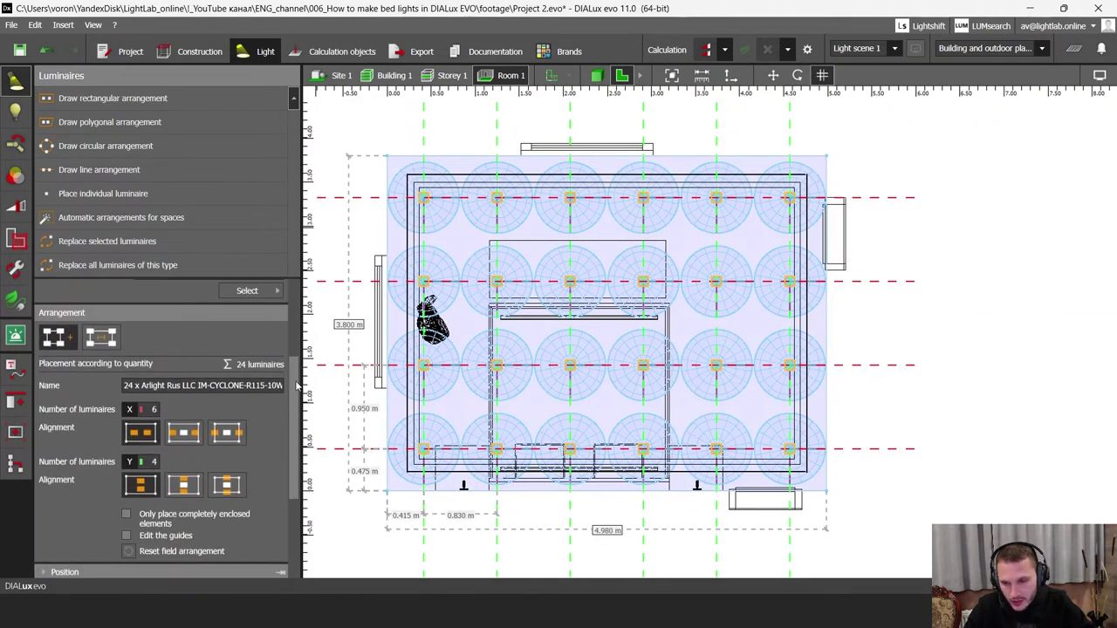
pyautogui.write('2')
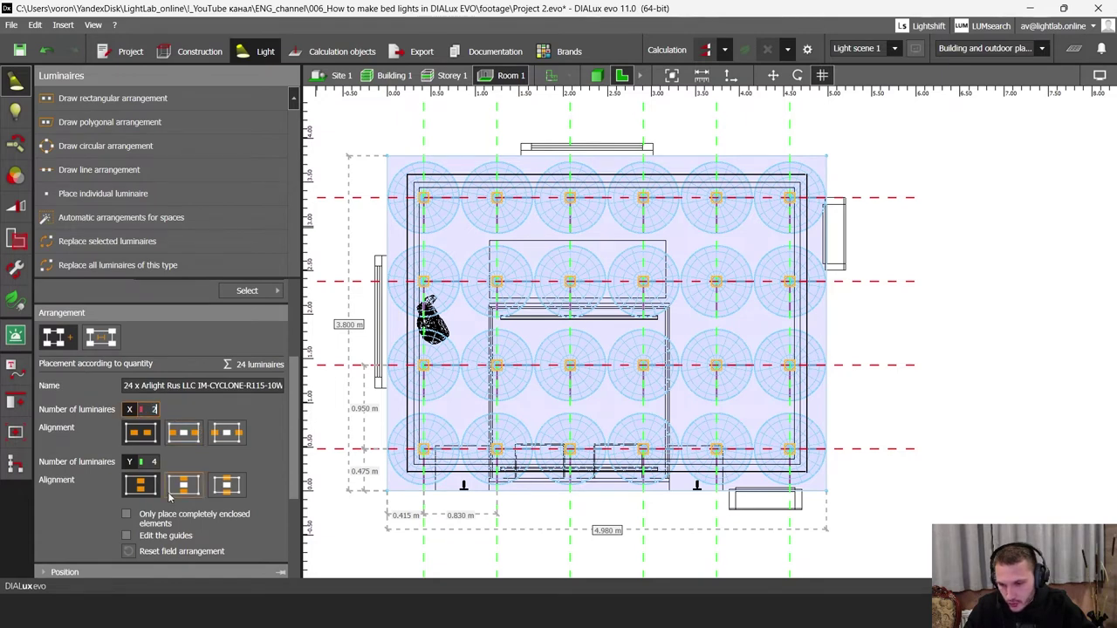
pyautogui.click(153, 462)
pyautogui.write('2')
pyautogui.moveTo(496, 392); pyautogui.dragTo(509, 385, button='middle')
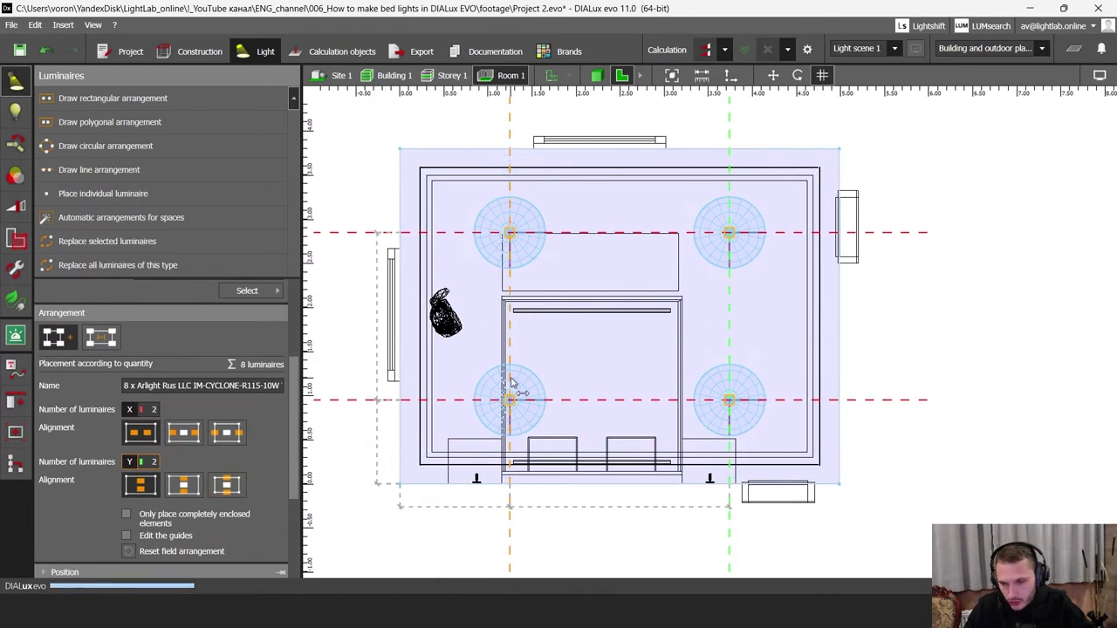
# - Shift both luminaire columns onto the bed's side edges, 1.161 m from the room's edge and 1.983 m apart
pyautogui.moveTo(730, 289); pyautogui.dragTo(679, 297)
pyautogui.moveTo(509, 285); pyautogui.dragTo(503, 285)
pyautogui.scroll(2, 603, 326)
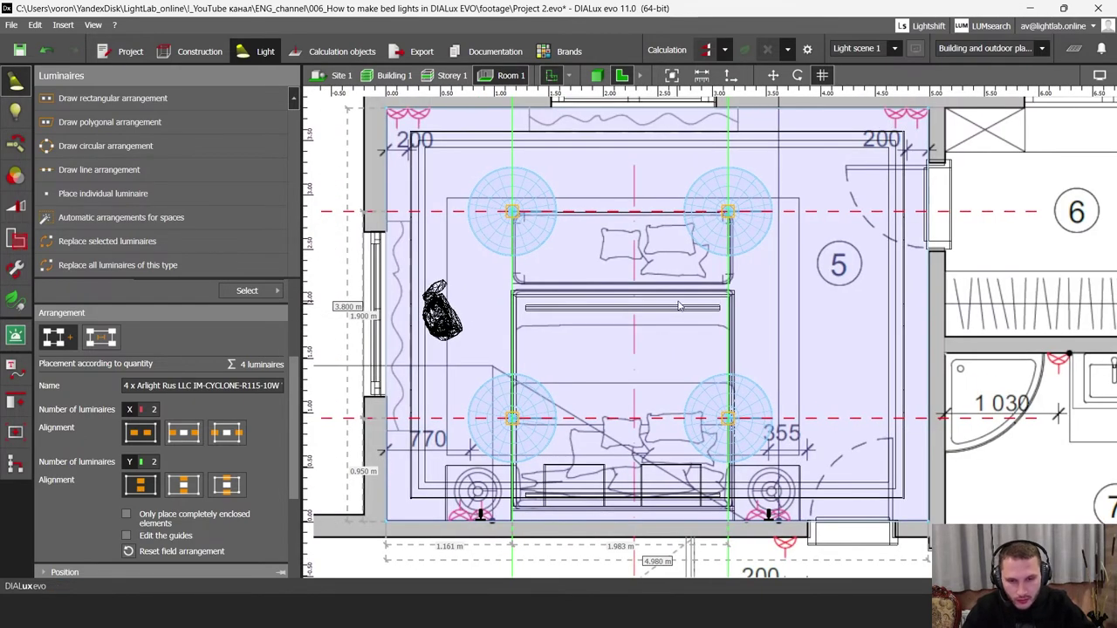
# - Examine the four downlight positions against the underlying furniture plan, and hide the plan
pyautogui.scroll(-2, 679, 305)
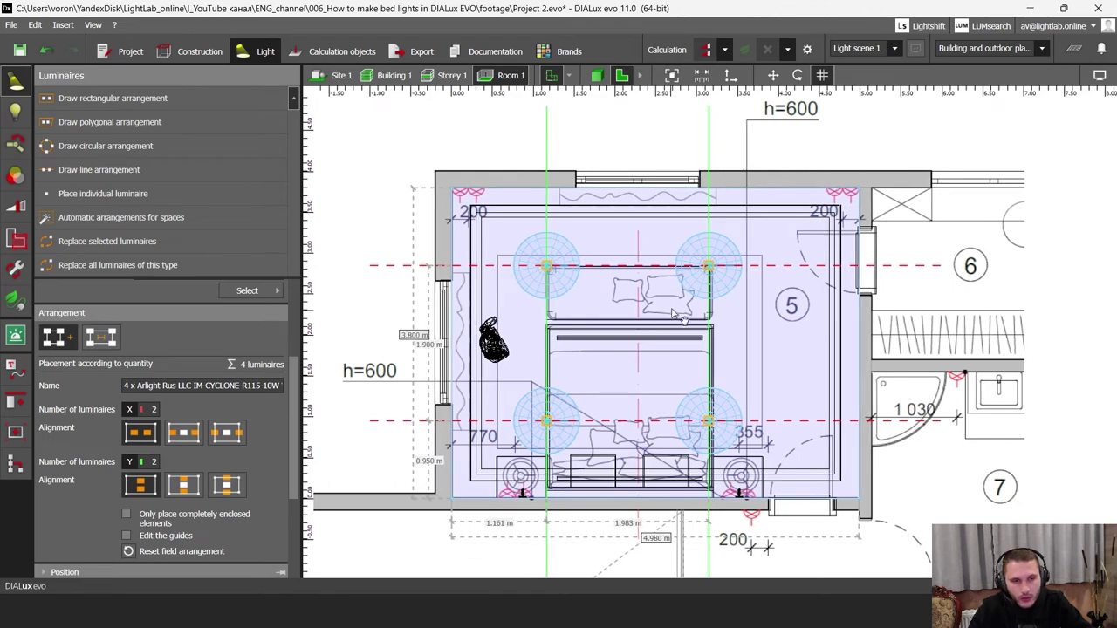
pyautogui.moveTo(672, 313); pyautogui.dragTo(671, 299, button='middle')
pyautogui.click(928, 224)
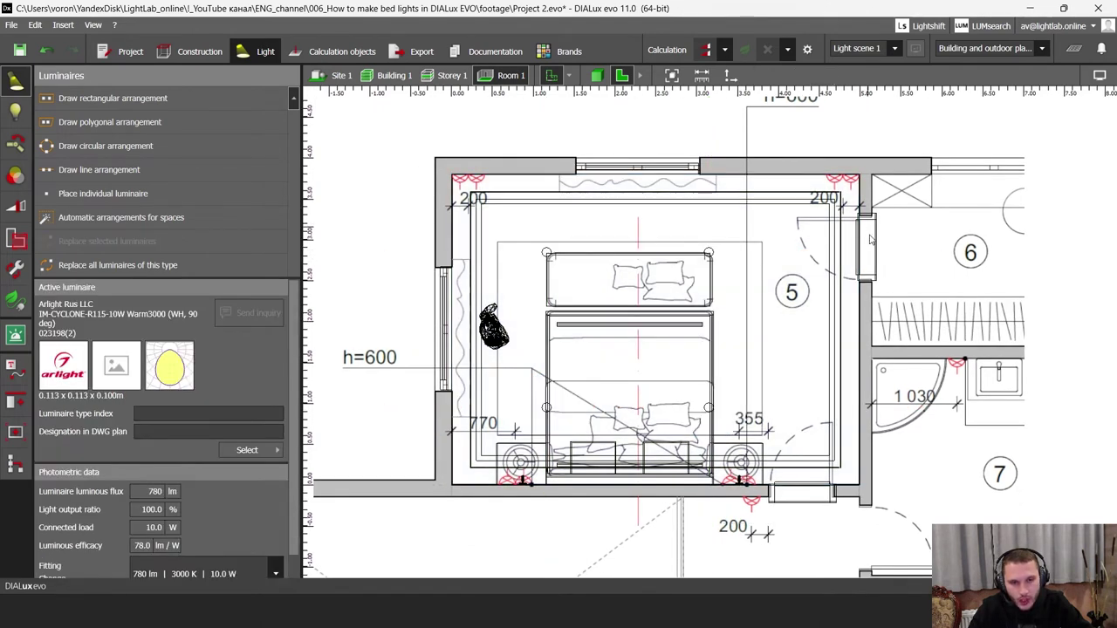
pyautogui.moveTo(865, 255); pyautogui.dragTo(859, 266, button='middle')
pyautogui.moveTo(684, 269); pyautogui.dragTo(667, 280, button='middle')
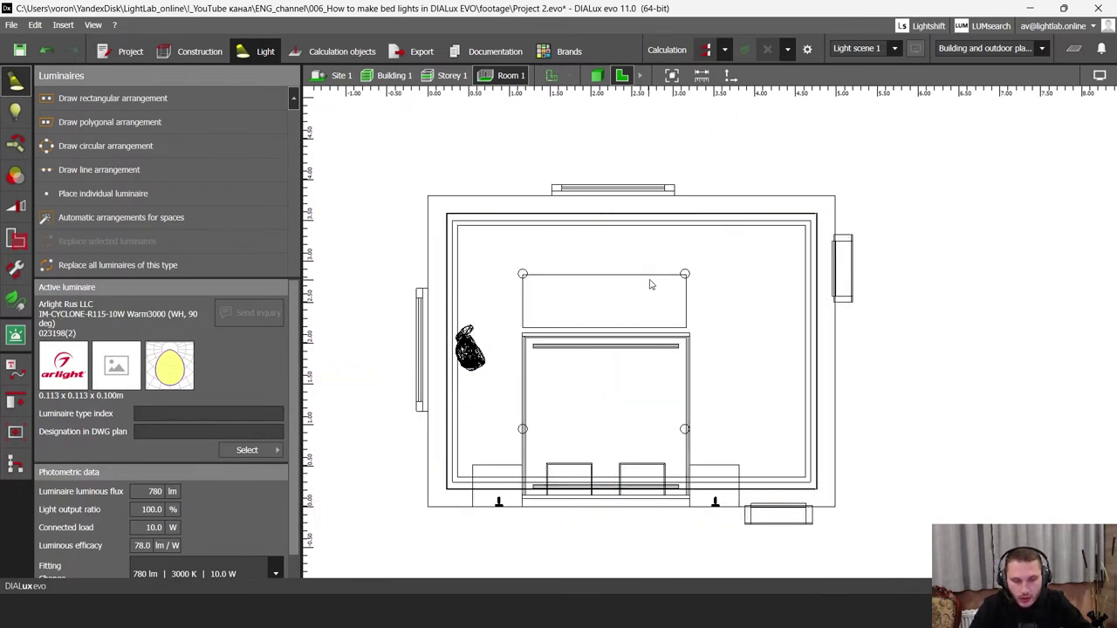
# - Raise the four-downlight arrangement in the front view so the fixtures sit recessed in the suspended ceiling
pyautogui.hotkey('ctrl', 'z')
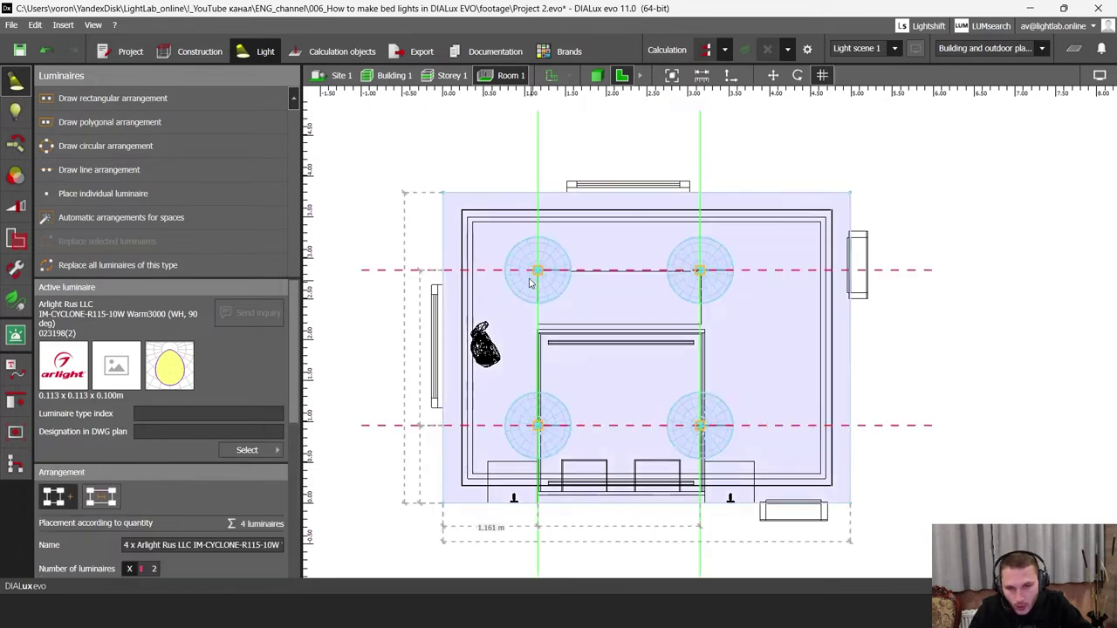
pyautogui.scroll(2, 569, 278)
pyautogui.click(641, 76)
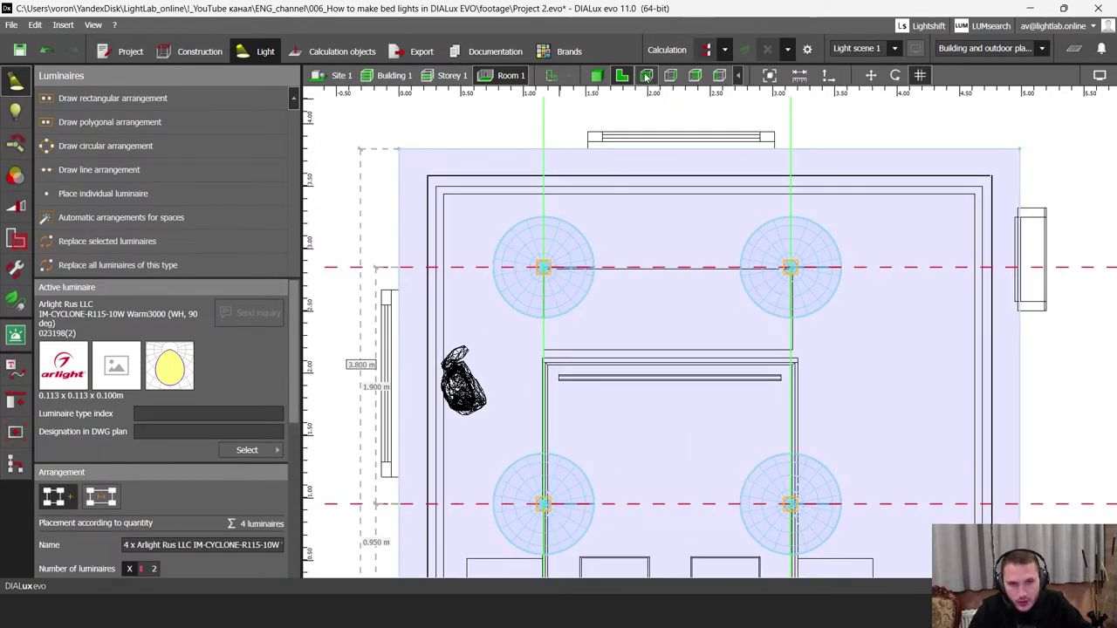
pyautogui.click(647, 76)
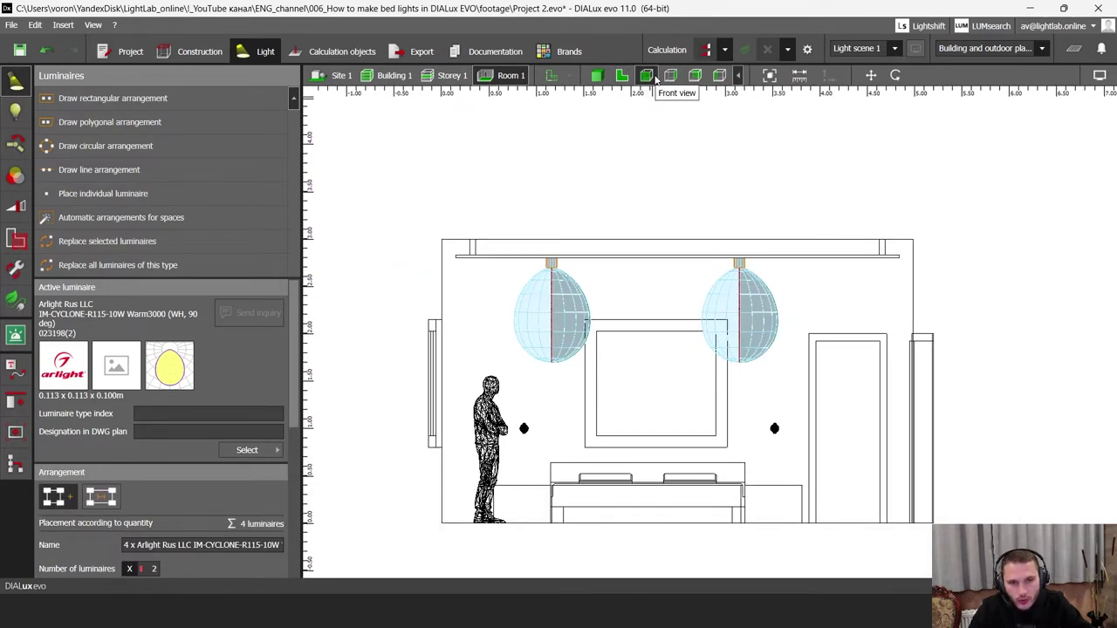
pyautogui.click(870, 77)
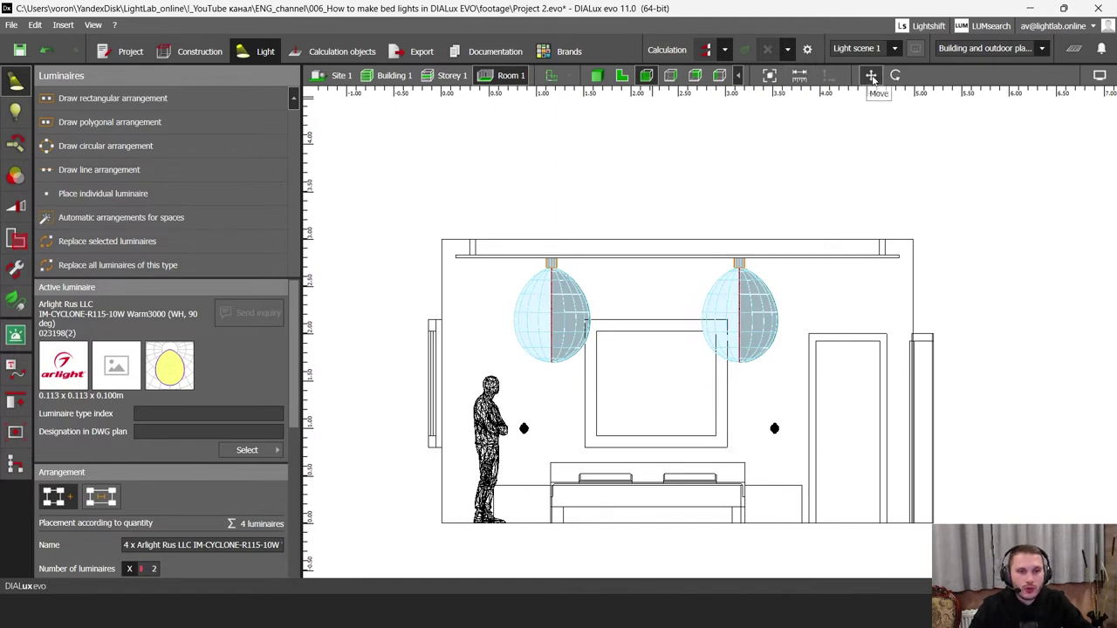
pyautogui.scroll(5, 689, 248)
pyautogui.moveTo(727, 226); pyautogui.dragTo(738, 203)
pyautogui.scroll(1, 738, 203)
pyautogui.scroll(3, 645, 271)
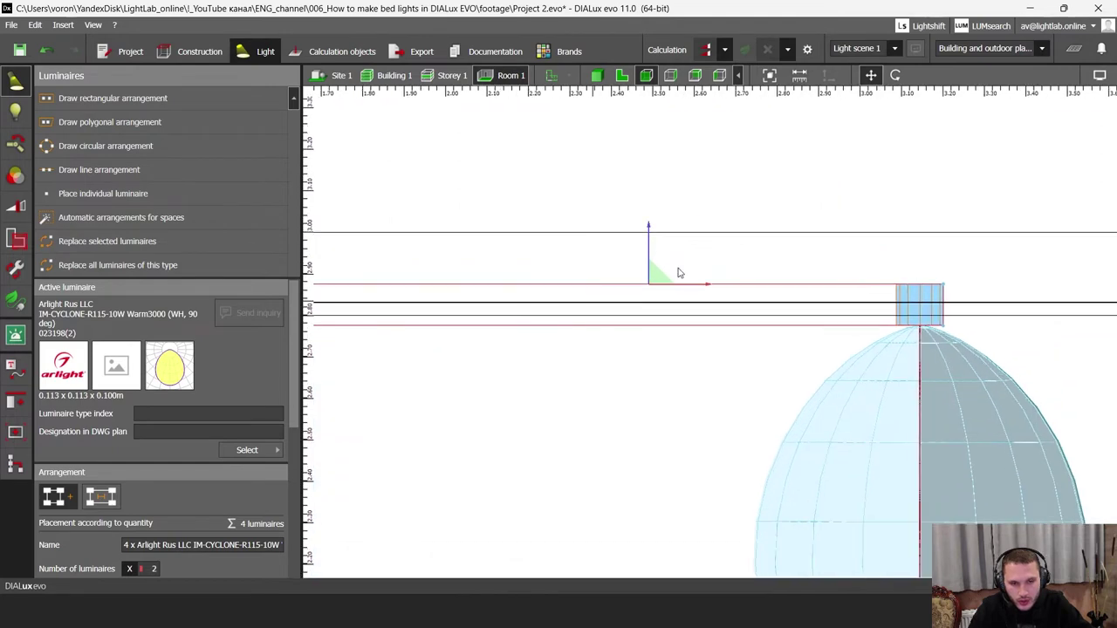
# - Inspect the recessed downlights on the bedroom ceiling in the 3D view
pyautogui.click(597, 76)
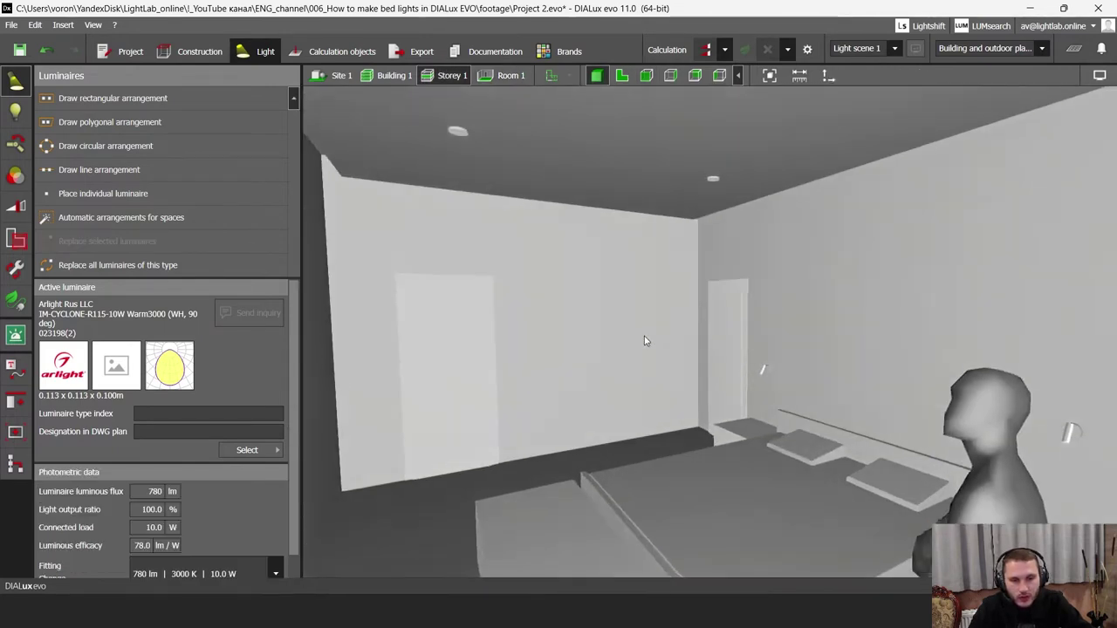
pyautogui.moveTo(644, 337); pyautogui.dragTo(801, 335, button='right')
pyautogui.moveTo(663, 347)
pyautogui.mouseDown(button='middle')
pyautogui.moveTo(632, 370)
pyautogui.moveTo(648, 360)
pyautogui.mouseUp(button='middle')
# - Assign Room 1 the Europa (EN 12464-1:2021) utilisation profile 10 Rest, sanitation and first aid rooms, application 10.2 Rest rooms
pyautogui.click(622, 76)
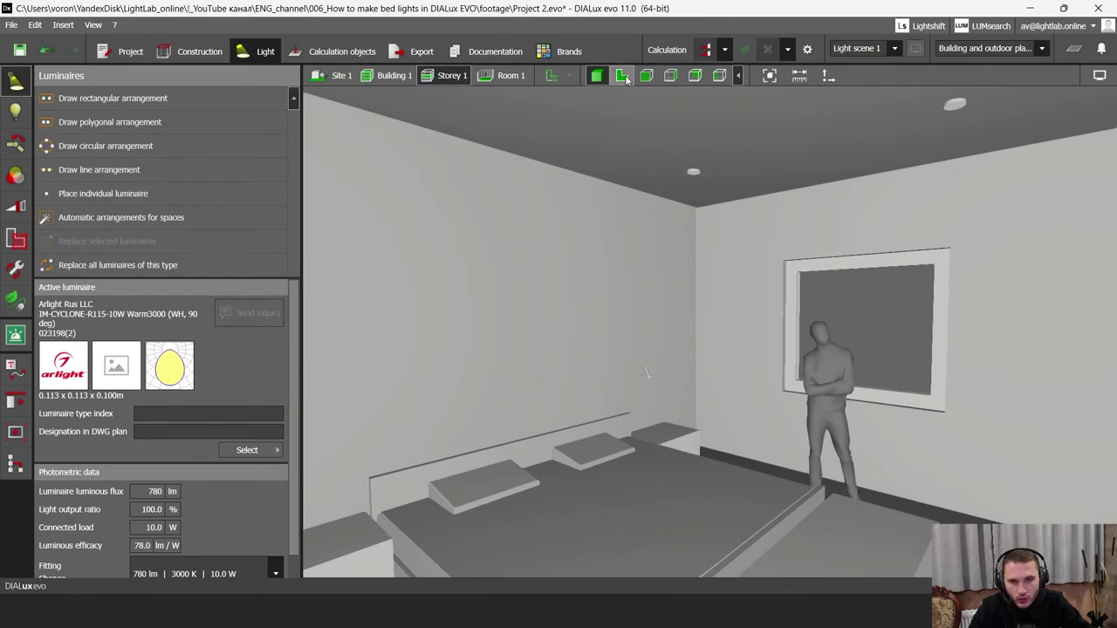
pyautogui.click(14, 240)
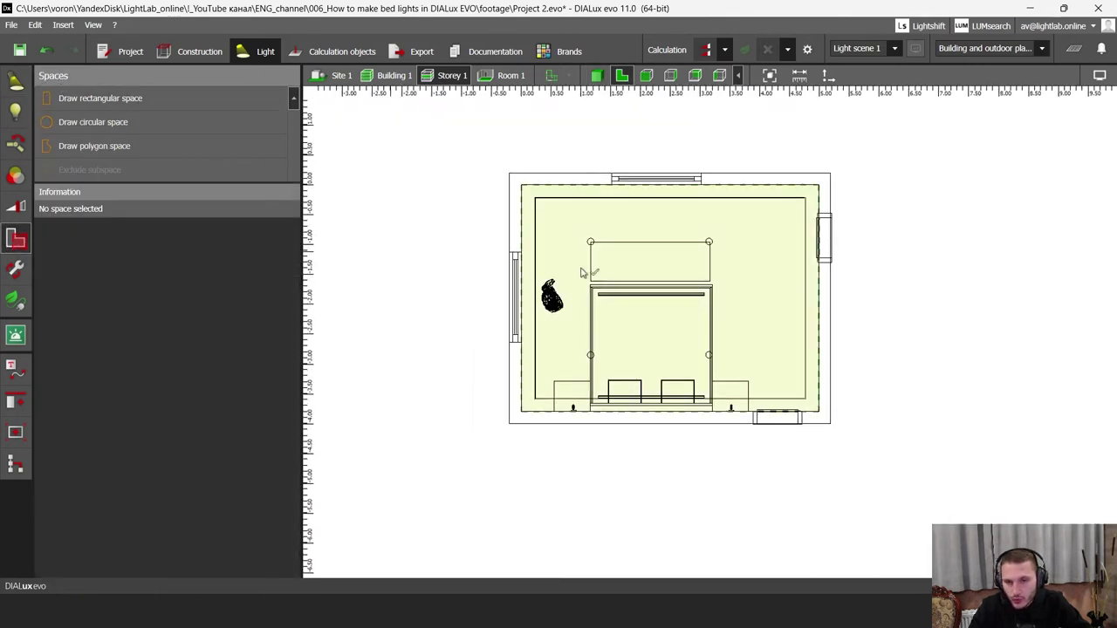
pyautogui.scroll(2, 620, 282)
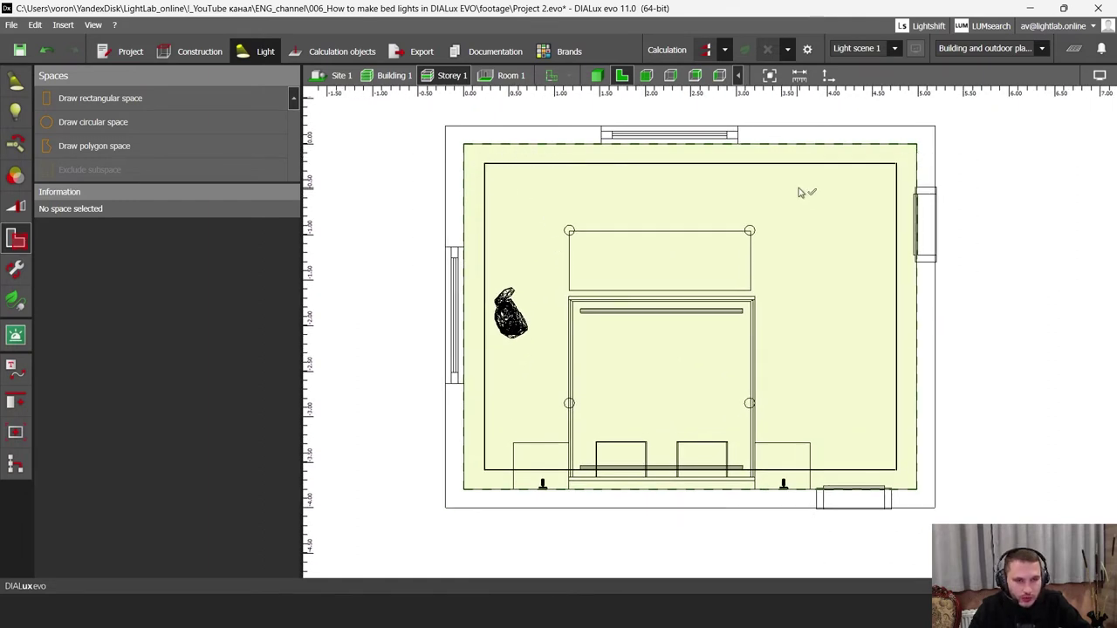
pyautogui.click(856, 244)
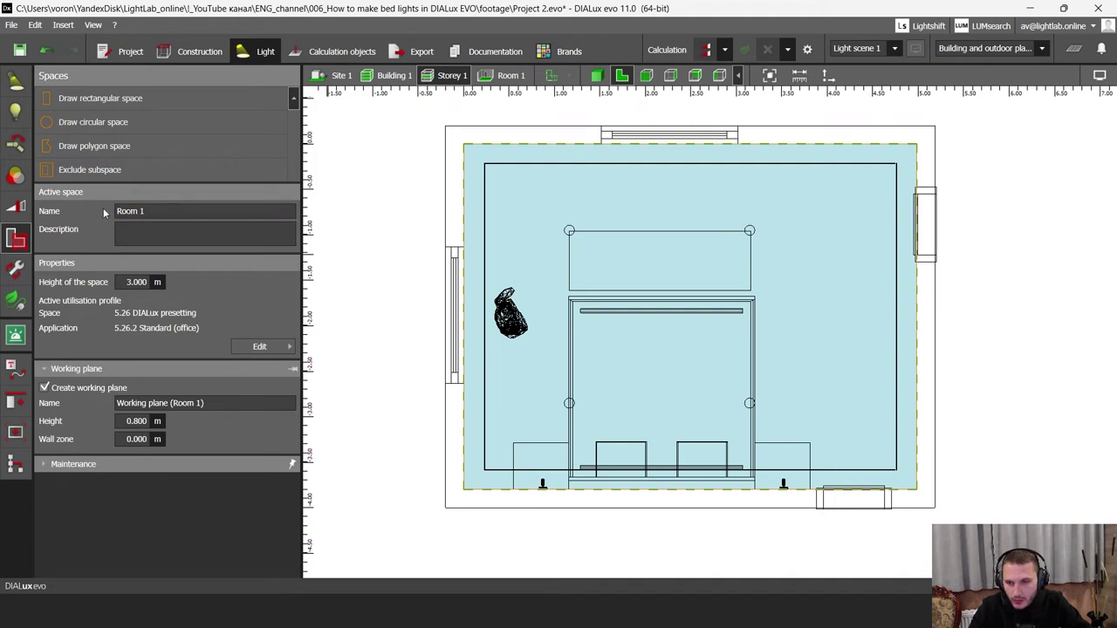
pyautogui.click(260, 345)
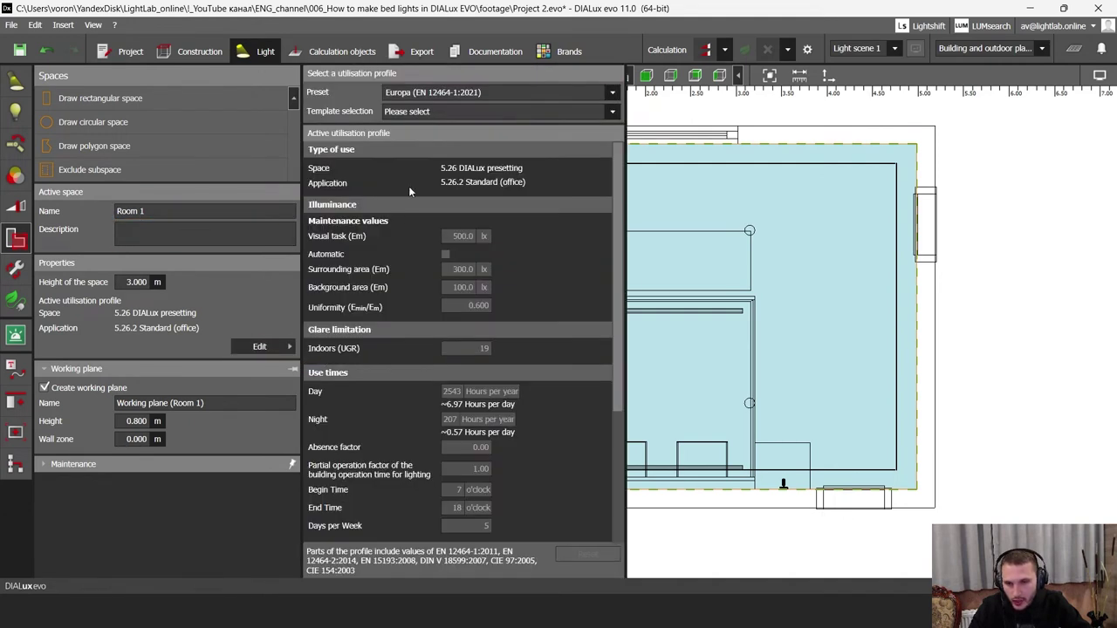
pyautogui.click(410, 91)
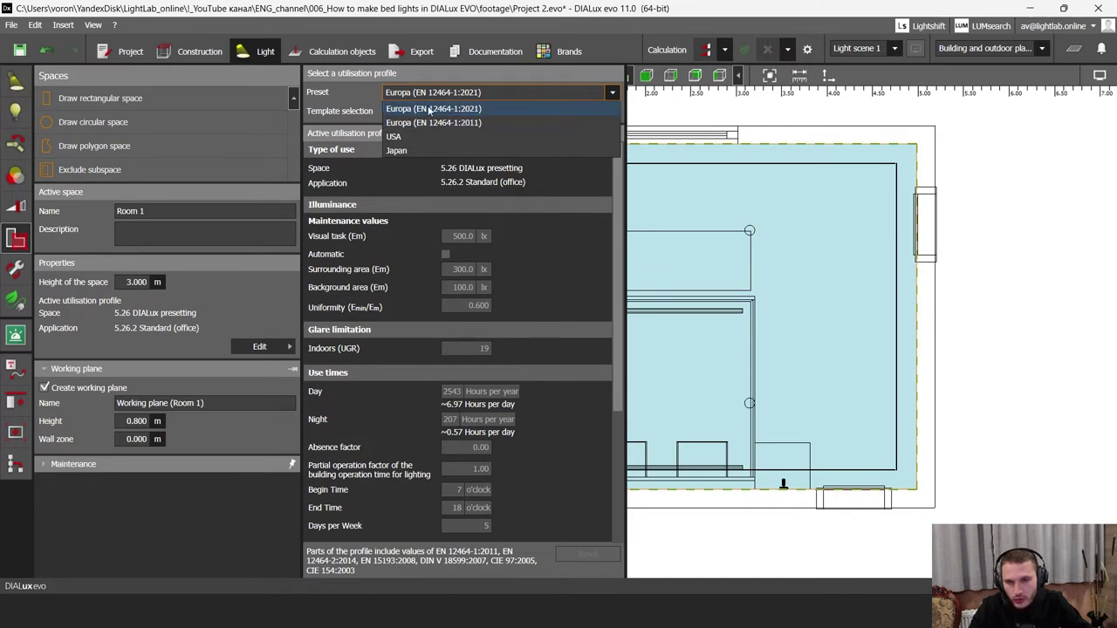
pyautogui.click(429, 109)
pyautogui.click(422, 113)
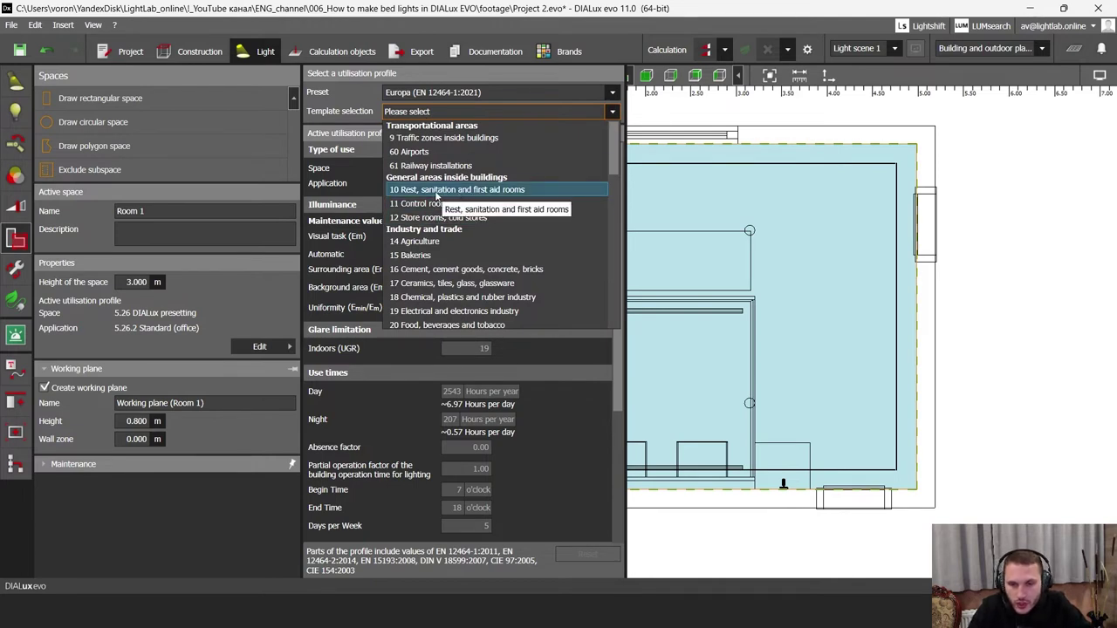
pyautogui.click(447, 190)
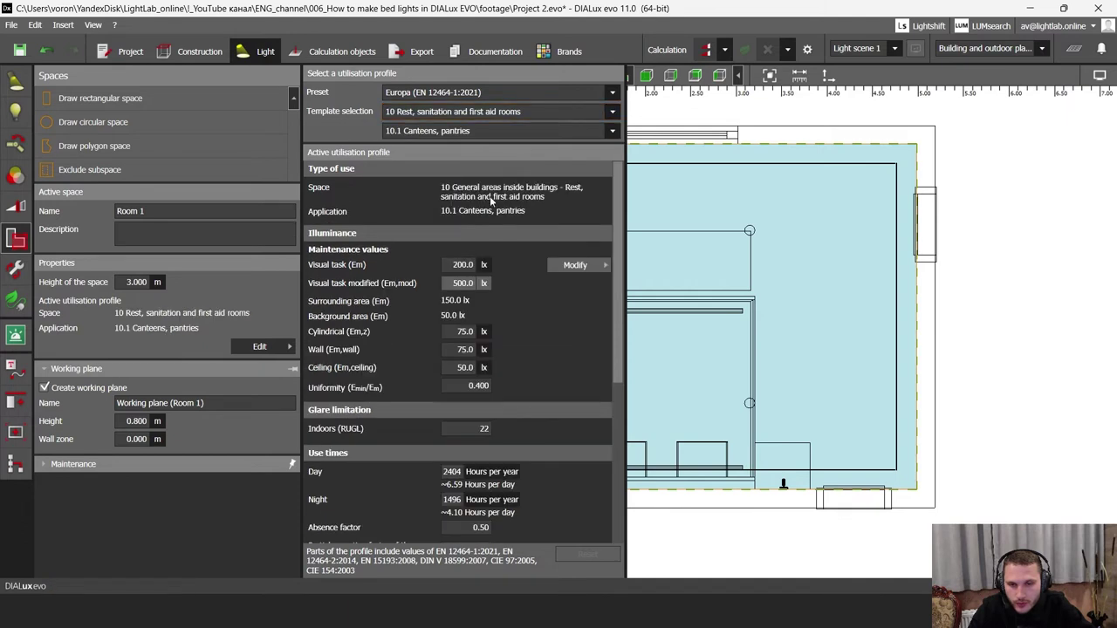
pyautogui.click(410, 131)
pyautogui.click(427, 162)
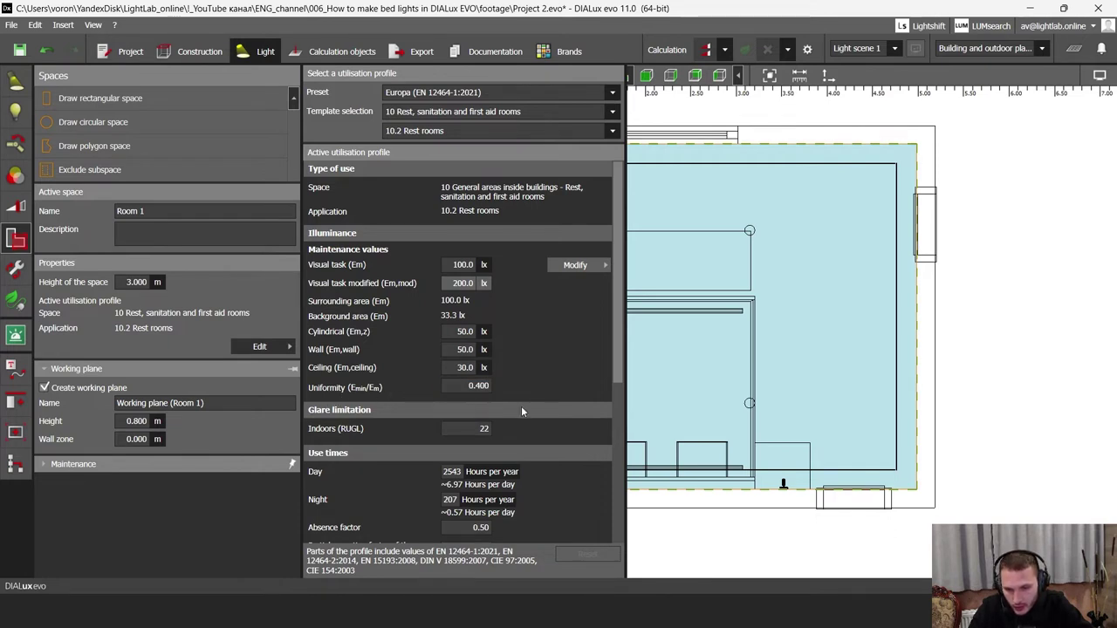
# - Set the illuminance uniformity in Room 1's utilisation profile to 0.000 and close the profile editor
pyautogui.write('0')
pyautogui.press('Return')
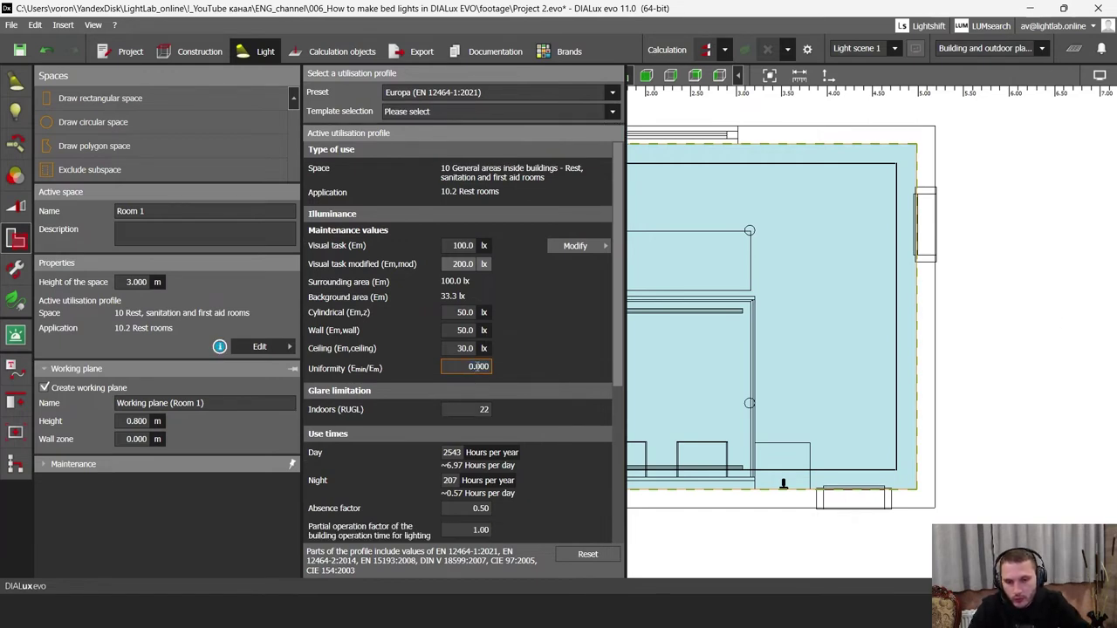
pyautogui.click(478, 366)
pyautogui.click(950, 334)
pyautogui.scroll(-1, 781, 321)
pyautogui.moveTo(778, 328); pyautogui.dragTo(779, 344, button='middle')
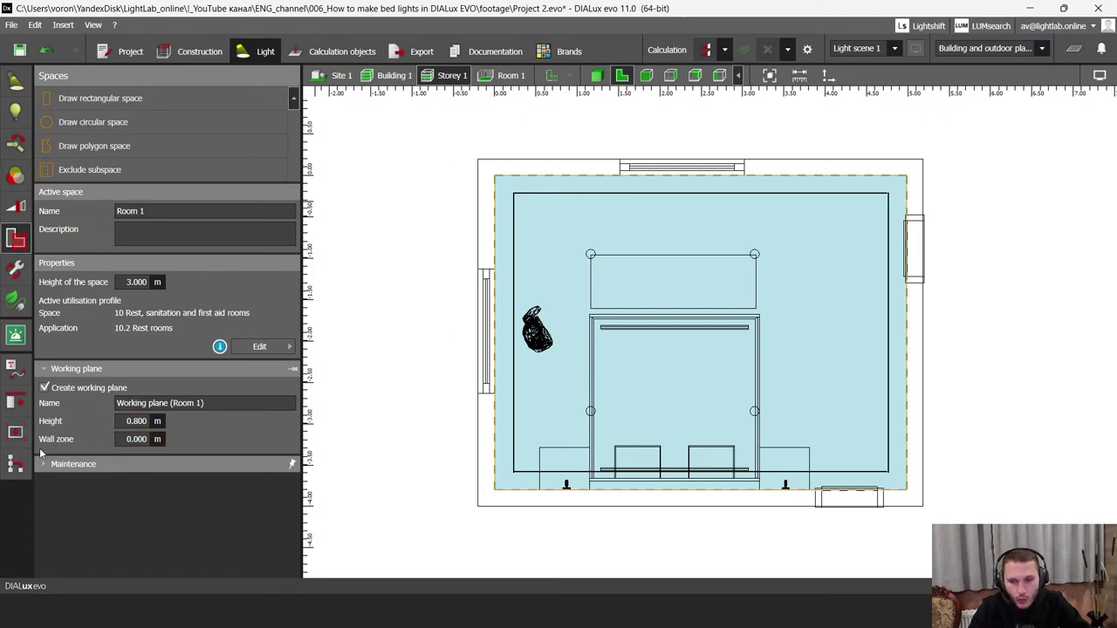
# - Set the wall zone of Room 1's working plane to 0.5 m and deselect the room
pyautogui.write('0')
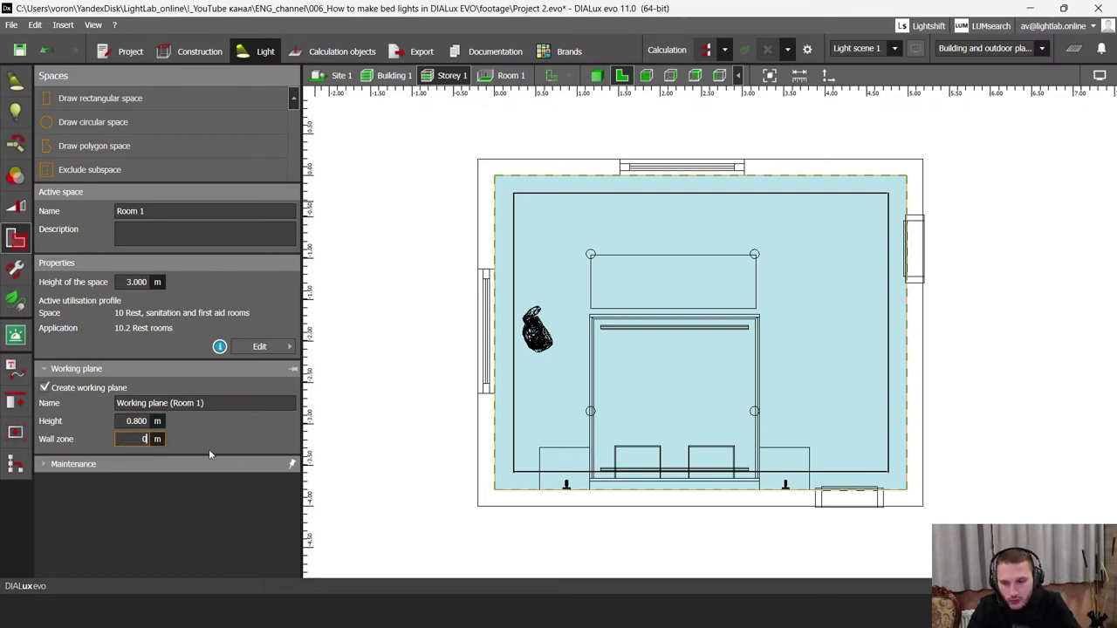
pyautogui.write('.5')
pyautogui.press('Return')
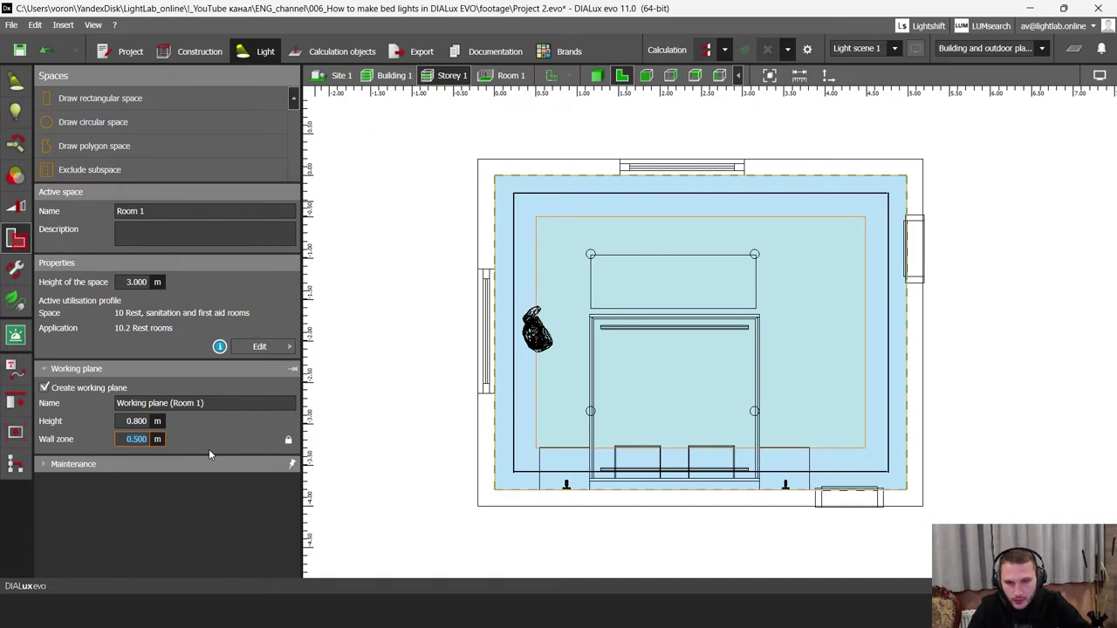
pyautogui.click(353, 297)
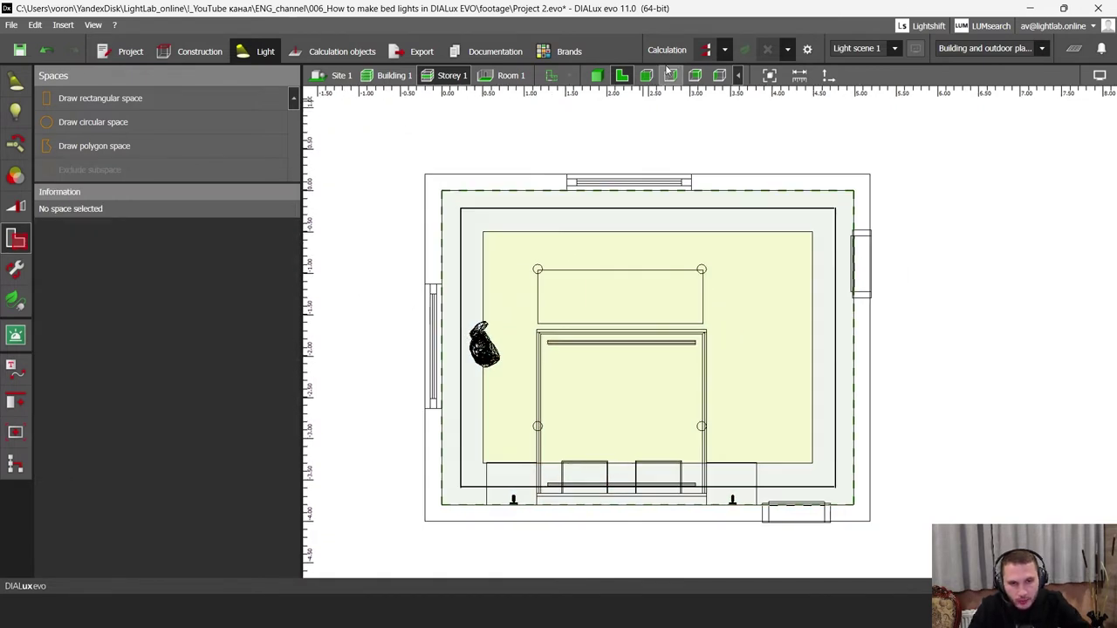
# - Calculate the project's lighting and open the results overview to examine the working plane's average illuminance and isolines
pyautogui.click(706, 50)
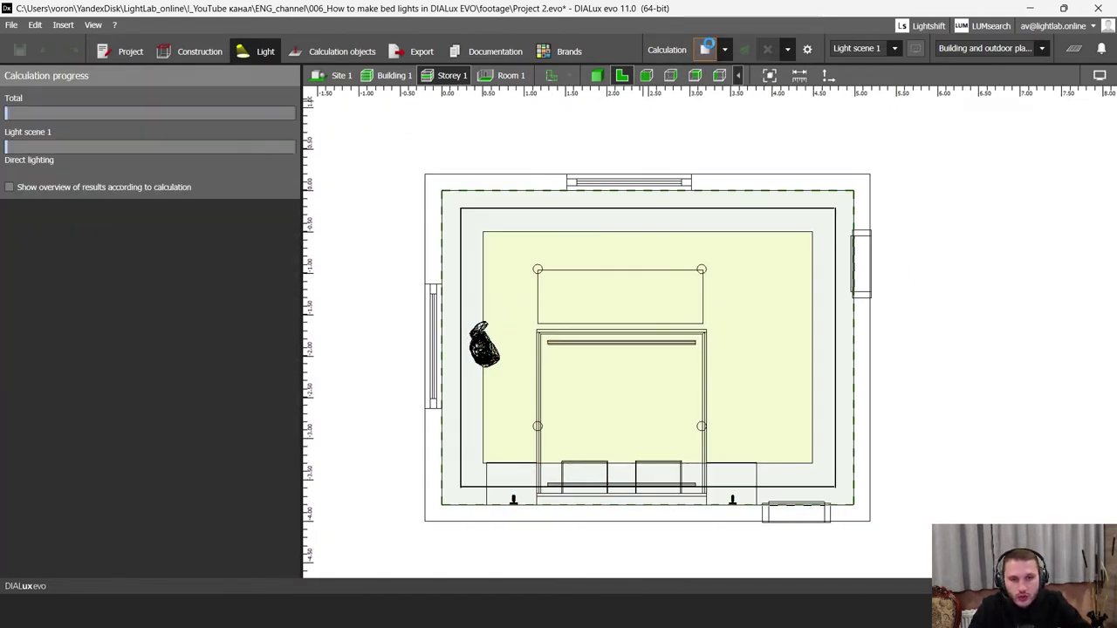
pyautogui.click(1074, 49)
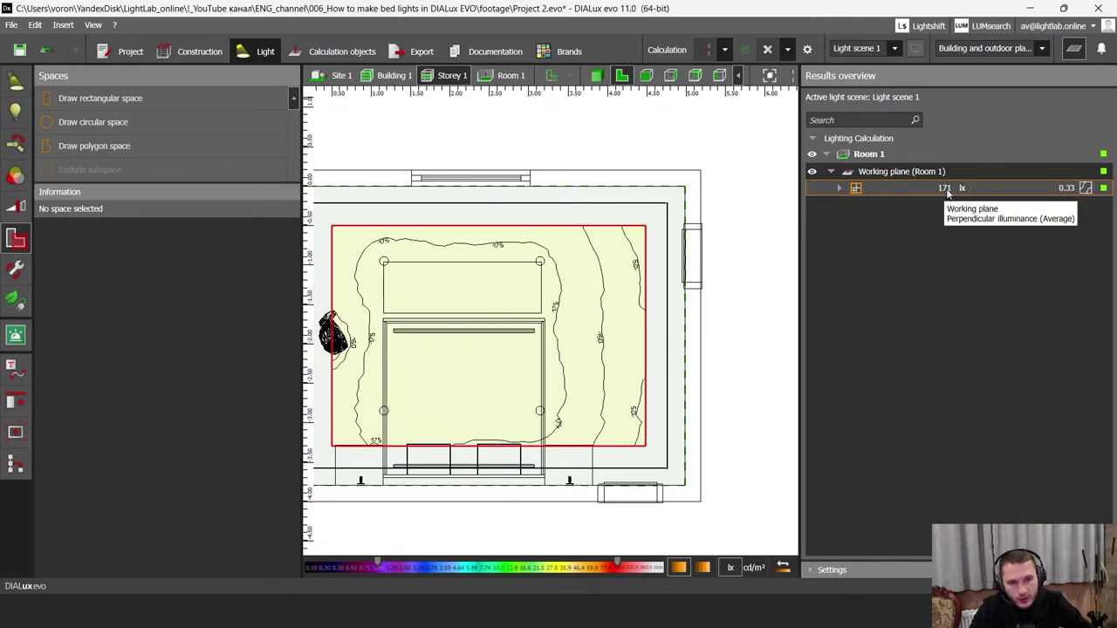
pyautogui.moveTo(625, 286); pyautogui.dragTo(651, 278, button='middle')
pyautogui.moveTo(535, 312); pyautogui.dragTo(582, 312, button='middle')
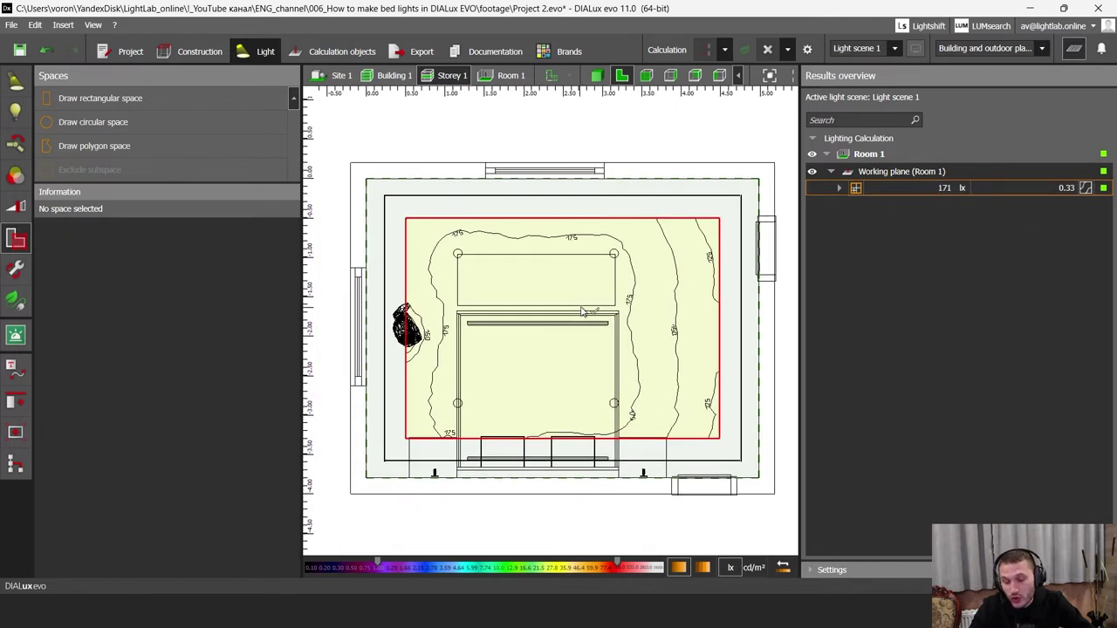
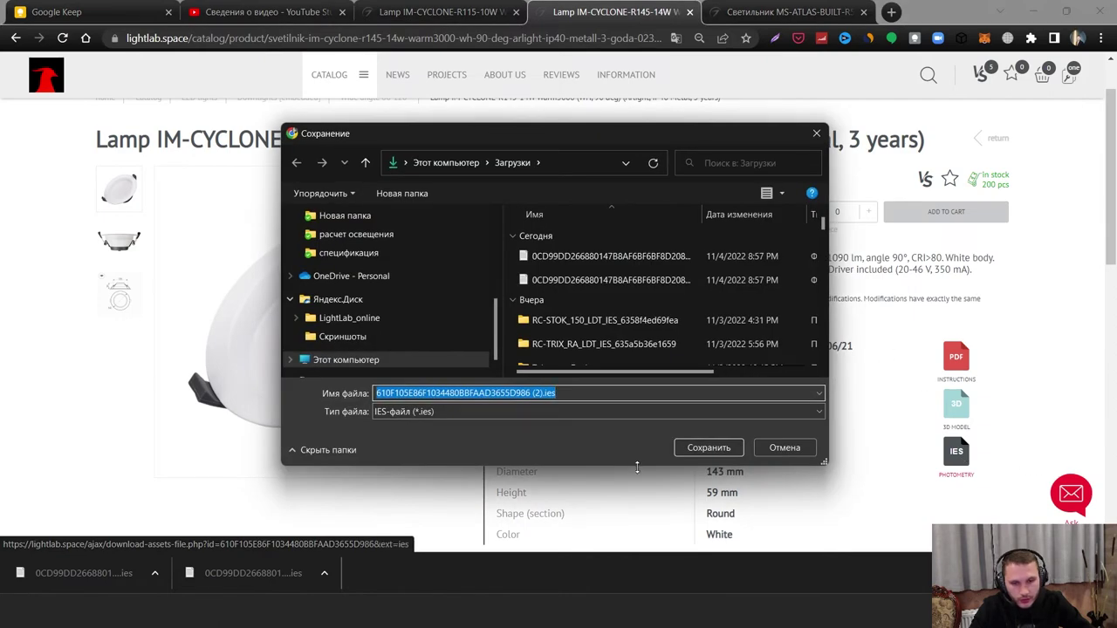
# - Save the IM-CYCLONE-R145-14W IES file from the product page and place that luminaire once over the bed in the DIALux evo plan
pyautogui.click(708, 449)
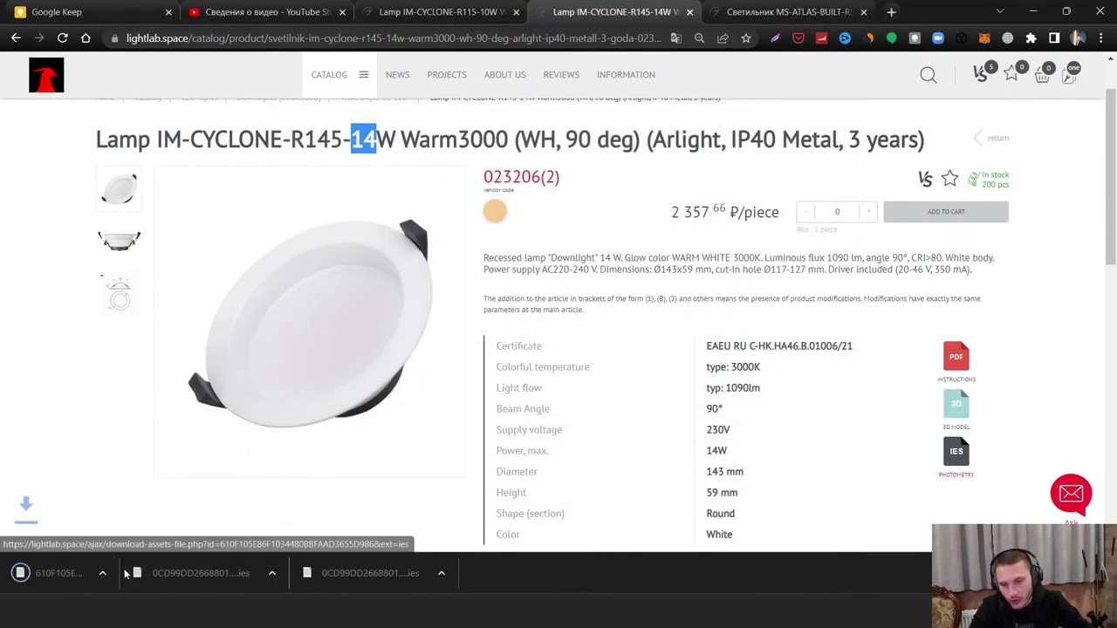
pyautogui.moveTo(52, 574); pyautogui.dragTo(679, 572)
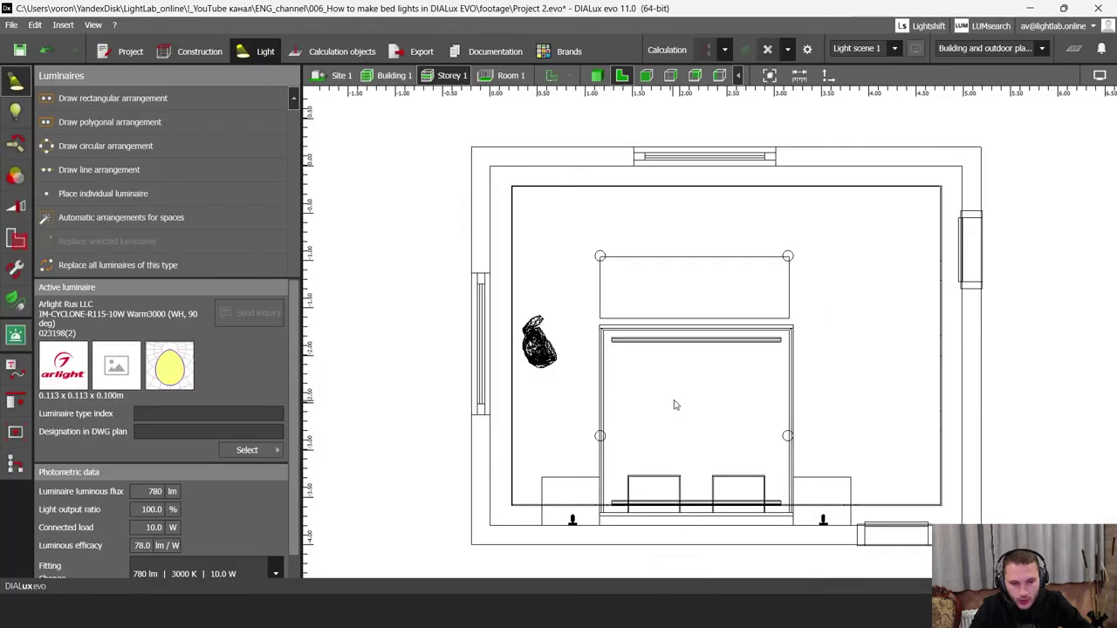
pyautogui.moveTo(675, 405); pyautogui.dragTo(675, 408)
pyautogui.click(526, 328)
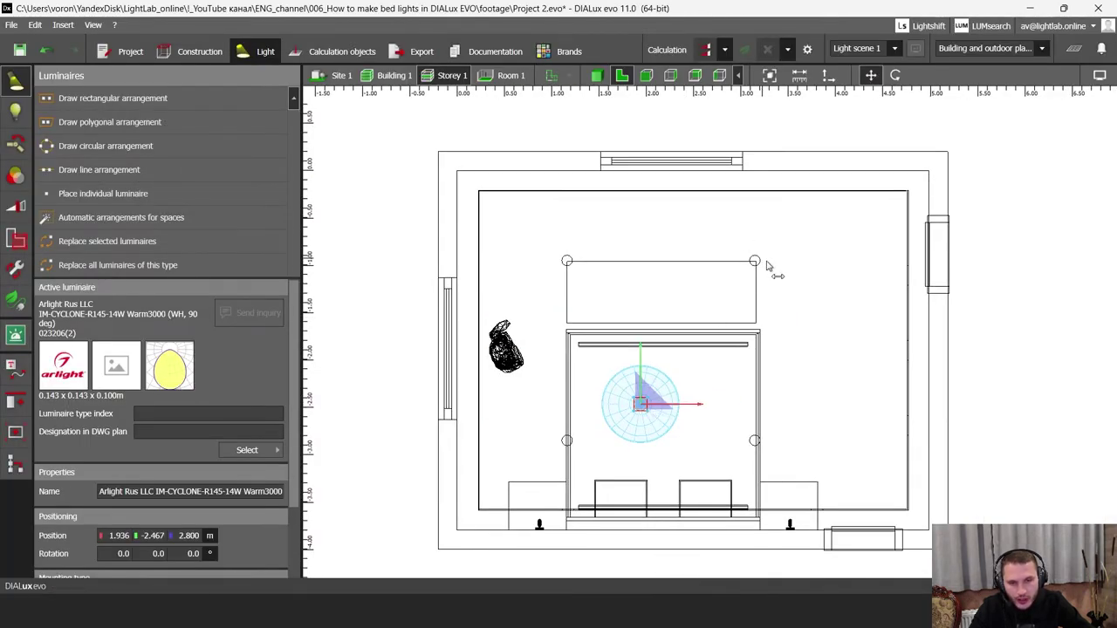
# - Replace the four arranged downlights with IM-CYCLONE-R145-14W without recalculating their installation position, and delete the single luminaire over the bed
pyautogui.click(757, 262)
pyautogui.scroll(1, 772, 256)
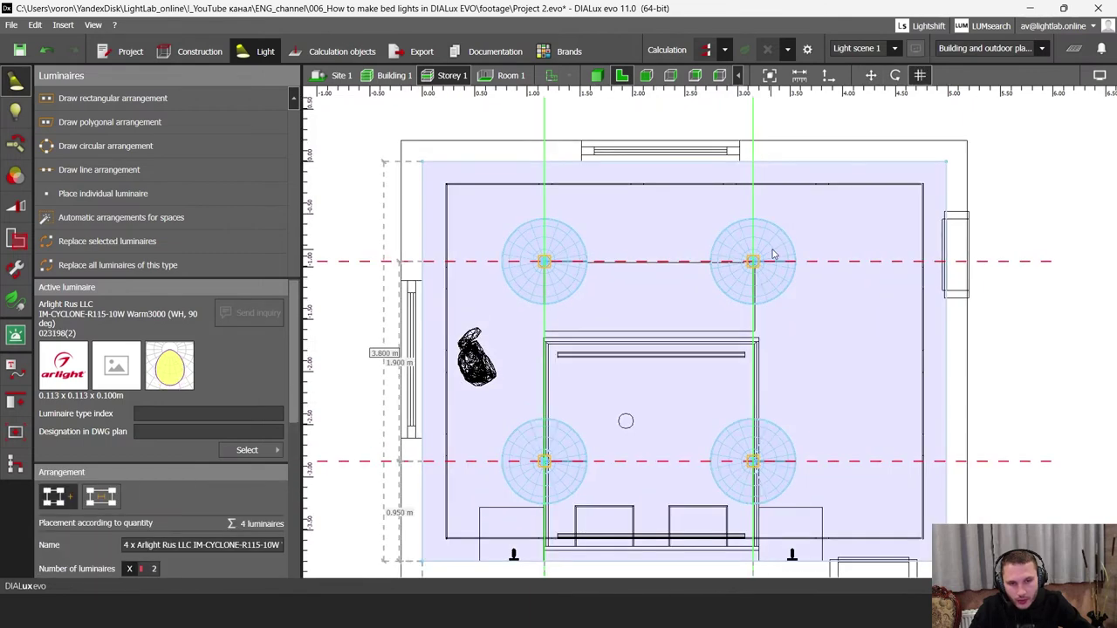
pyautogui.click(106, 244)
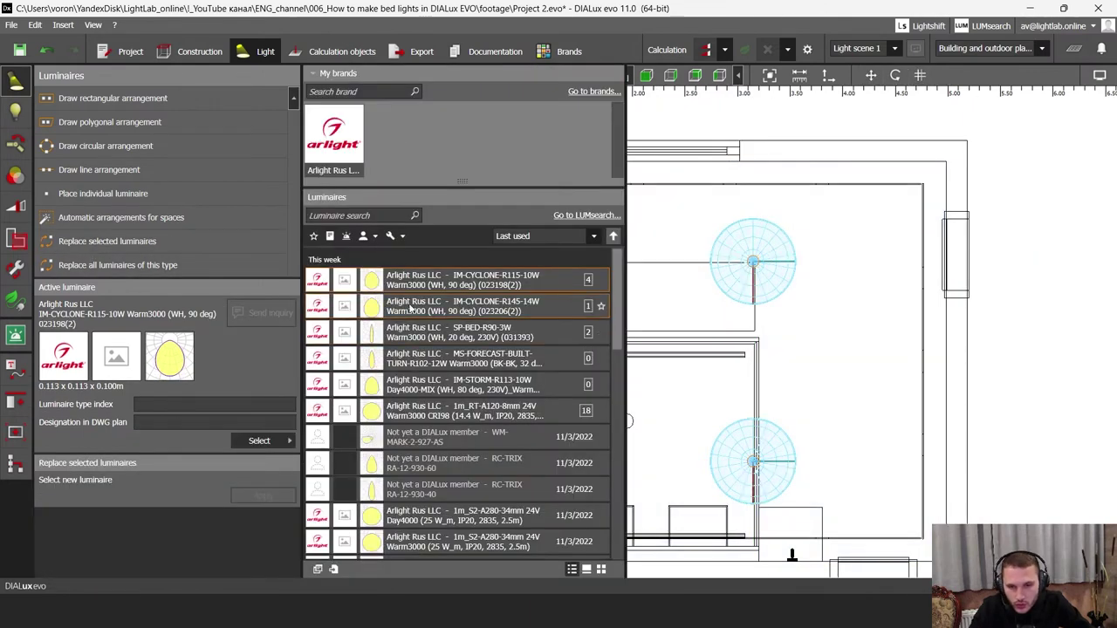
pyautogui.click(410, 307)
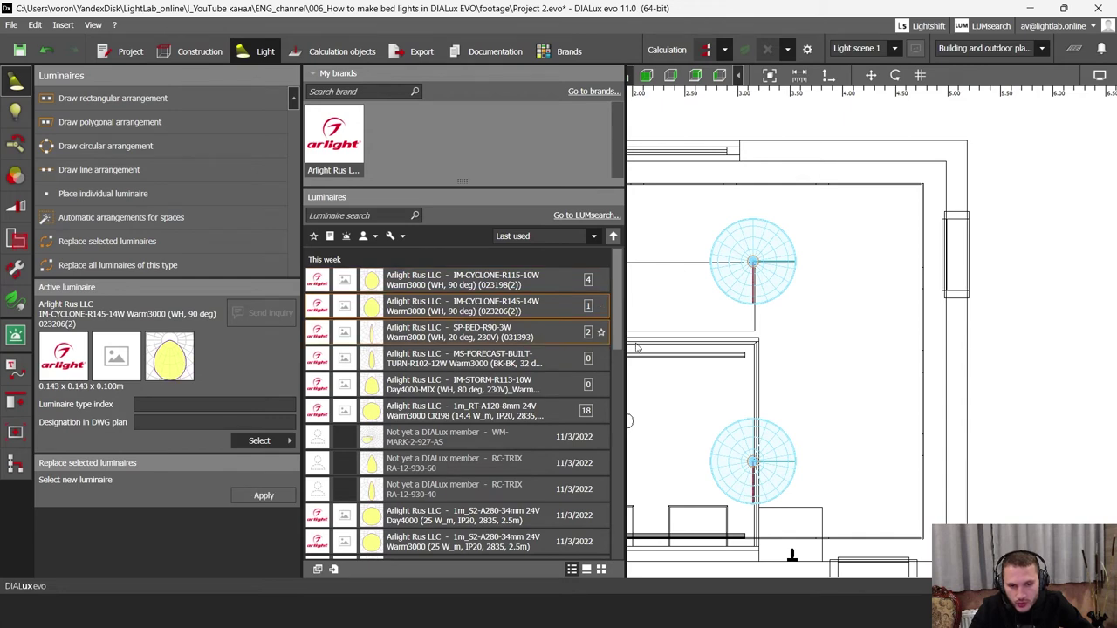
pyautogui.click(263, 496)
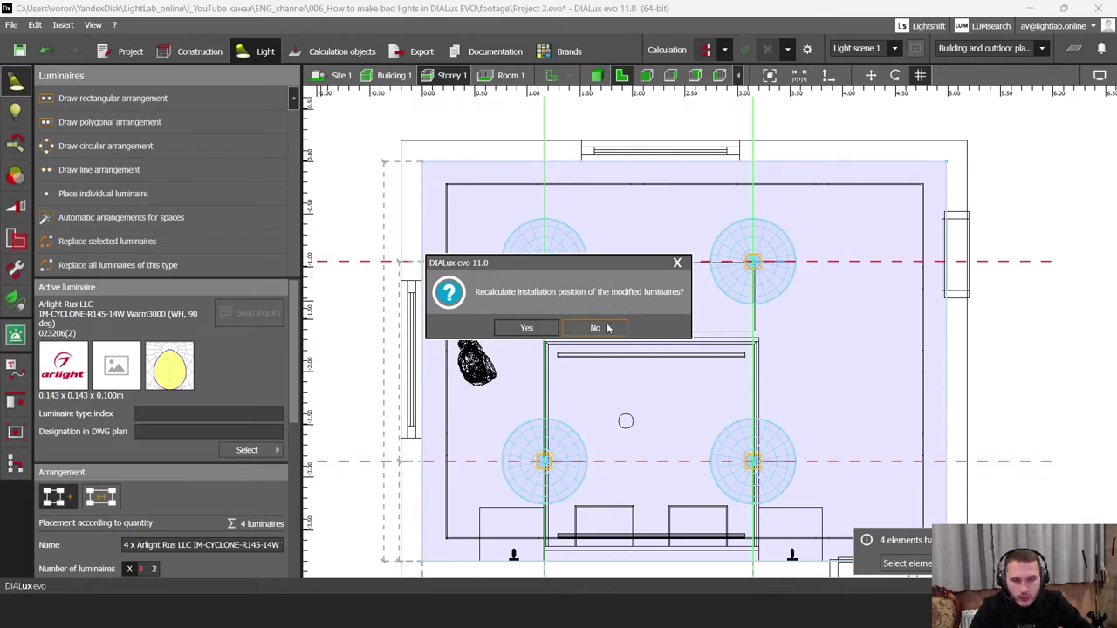
pyautogui.click(589, 329)
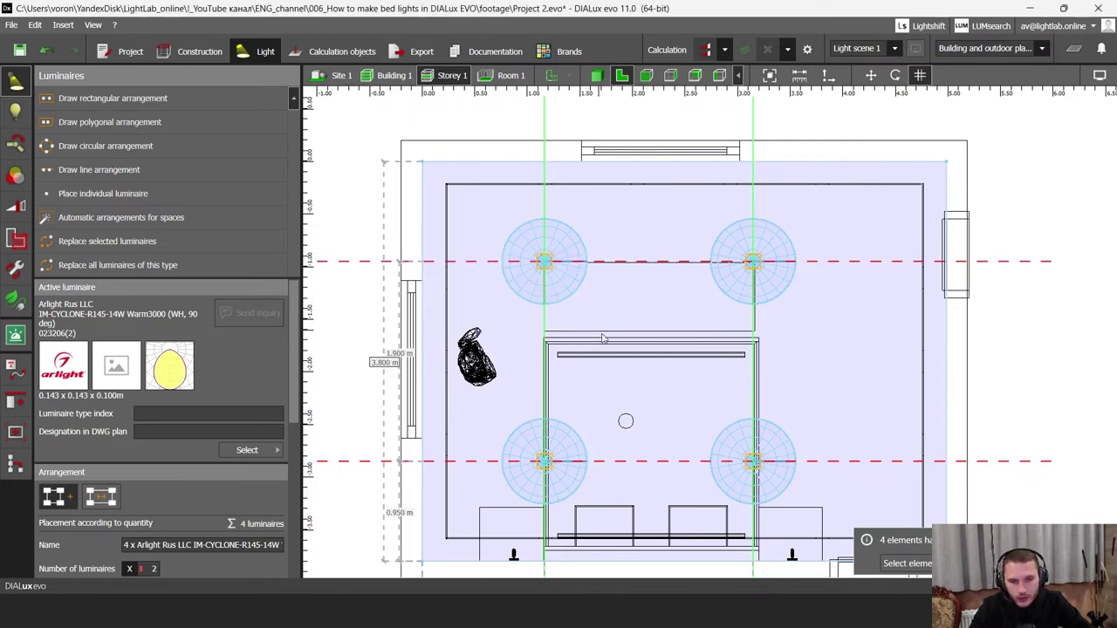
pyautogui.click(625, 421)
pyautogui.press('Delete')
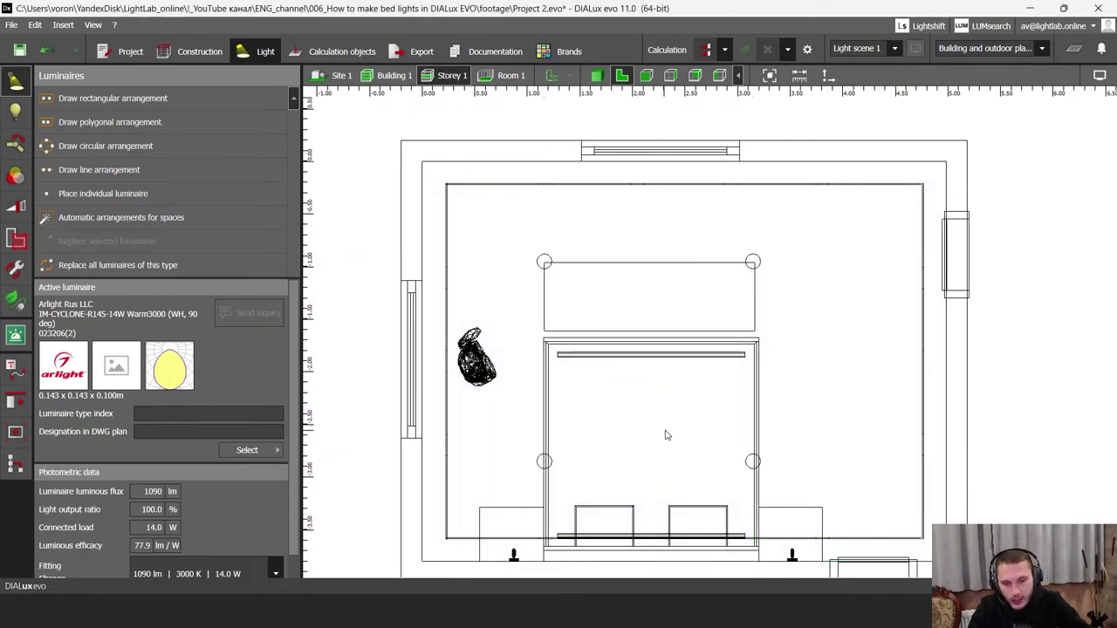
# - Recalculate the lighting with the 14 W downlights and frame the bed and ceiling in the 3D view
pyautogui.click(596, 76)
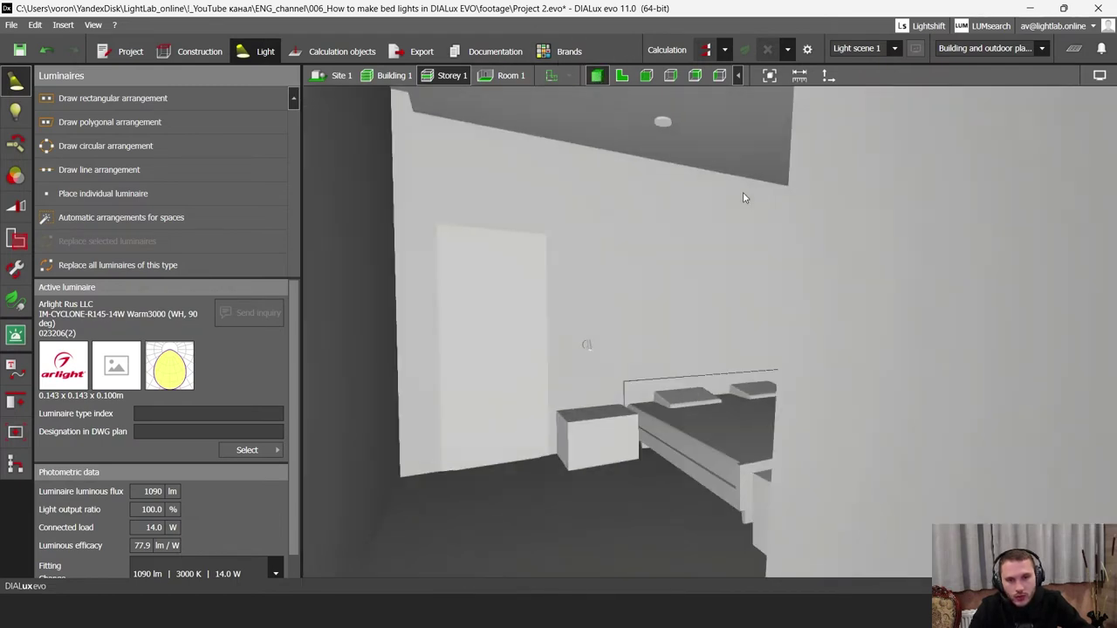
pyautogui.moveTo(742, 197); pyautogui.dragTo(654, 177, button='middle')
pyautogui.scroll(3, 653, 177)
pyautogui.click(709, 50)
pyautogui.moveTo(683, 253); pyautogui.dragTo(732, 209, button='middle')
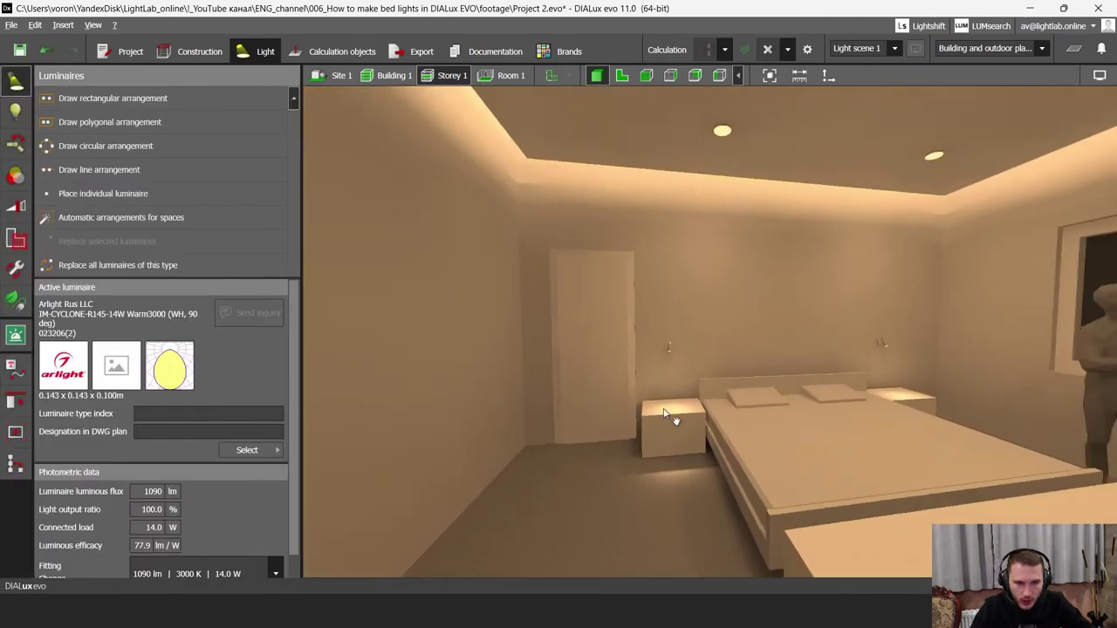
# - Examine the bed area in 3D and the working plane's average illuminance and isolines, and close the results overview
pyautogui.moveTo(671, 416); pyautogui.dragTo(585, 403, button='middle')
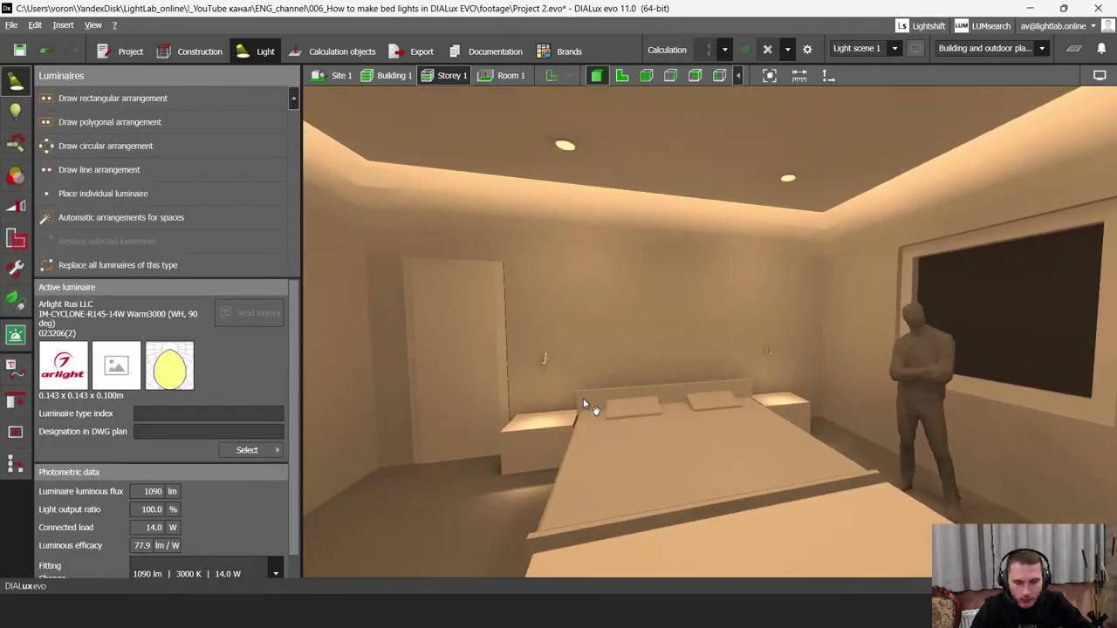
pyautogui.moveTo(706, 392); pyautogui.dragTo(702, 374, button='middle')
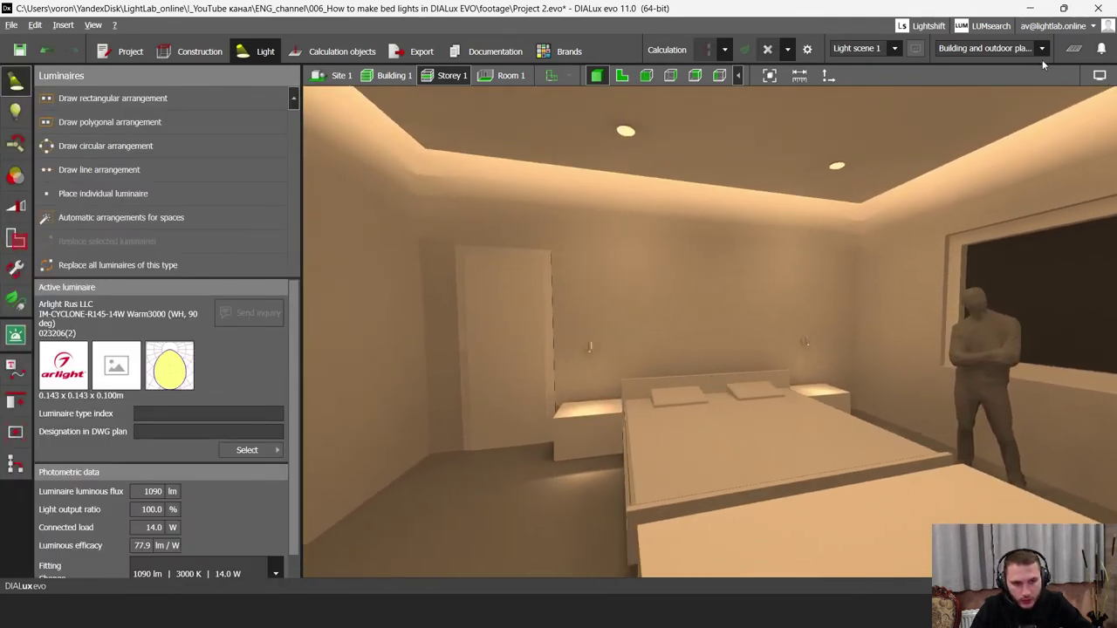
pyautogui.click(1073, 48)
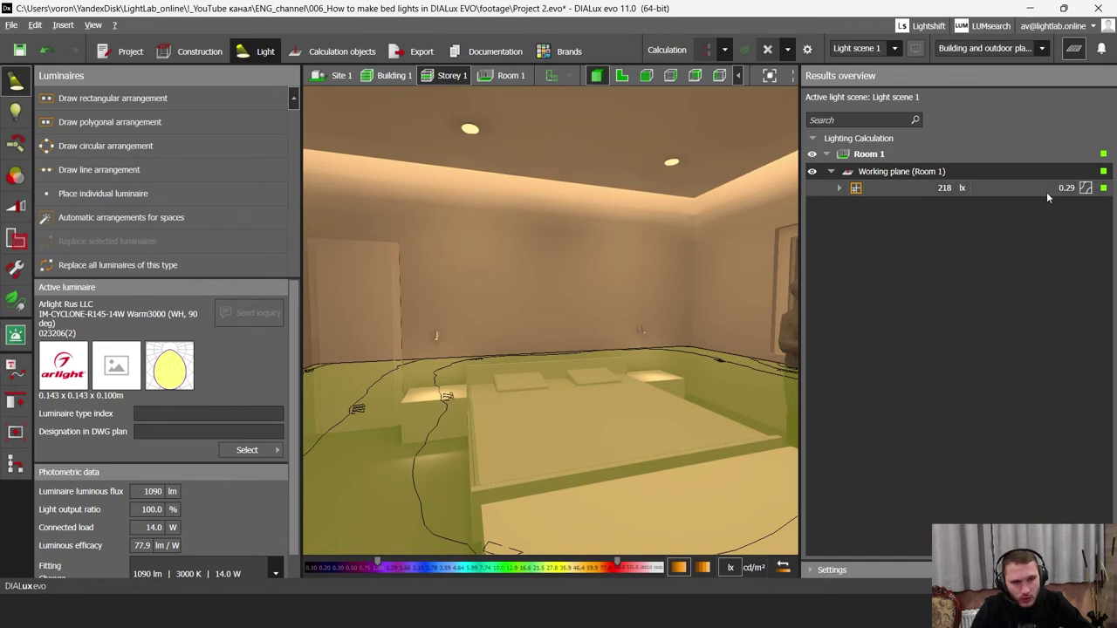
pyautogui.click(1073, 47)
pyautogui.moveTo(866, 279); pyautogui.dragTo(671, 247)
# - Show the room in false colours with the upper scale limit set to 500 lx and examine the light on the bed and walls
pyautogui.click(1100, 76)
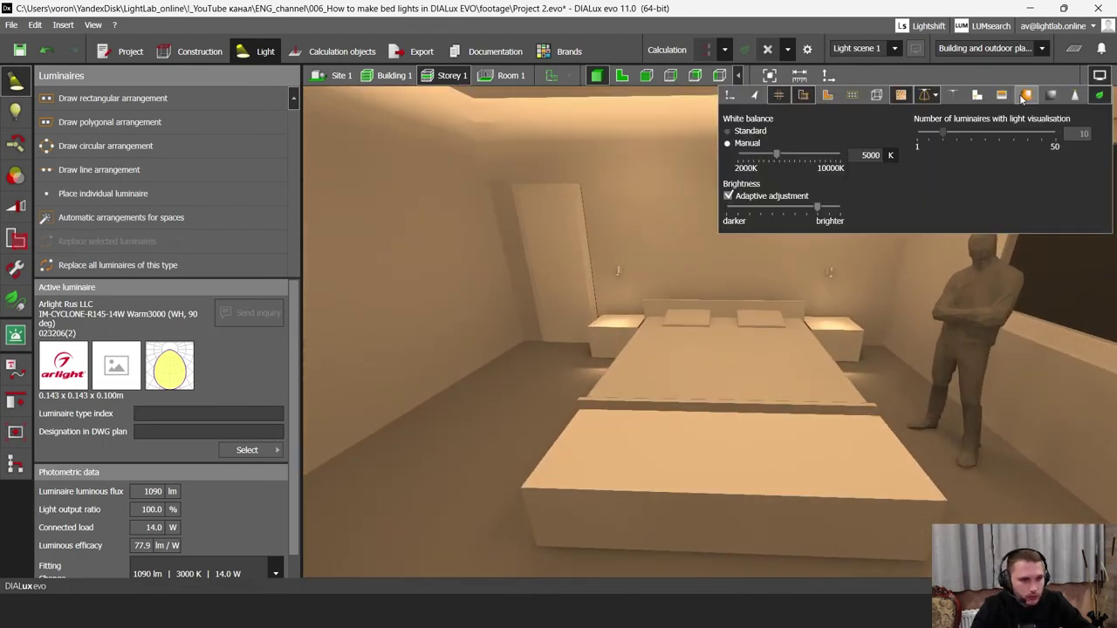
pyautogui.click(1024, 96)
pyautogui.moveTo(533, 358); pyautogui.dragTo(637, 397)
pyautogui.moveTo(888, 576)
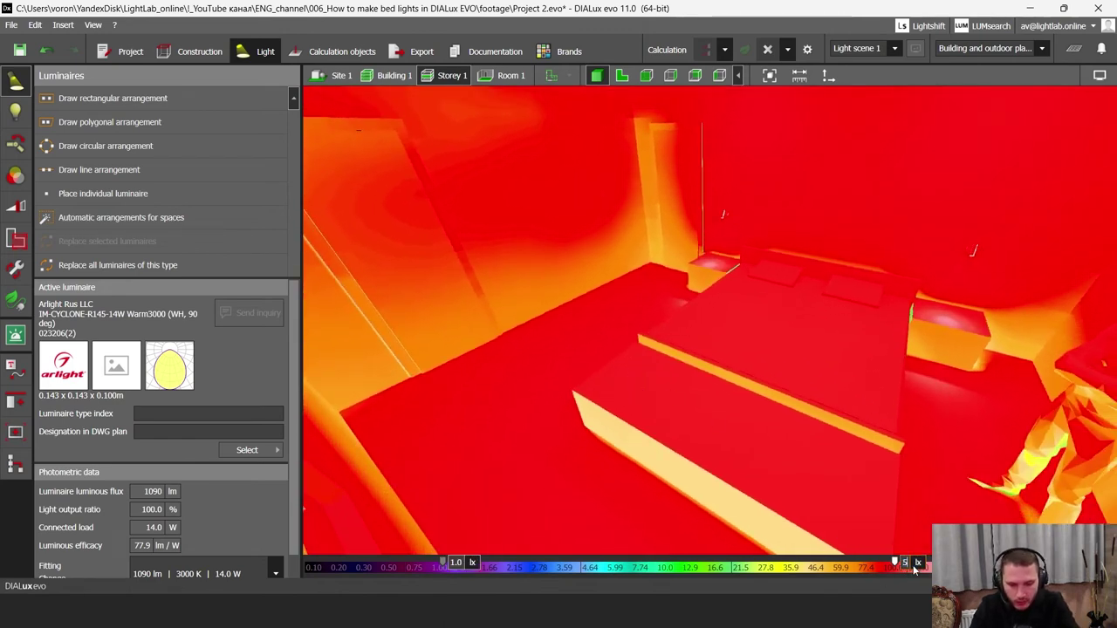
pyautogui.press('Return')
pyautogui.moveTo(775, 354); pyautogui.dragTo(703, 346)
pyautogui.moveTo(590, 353); pyautogui.dragTo(626, 357)
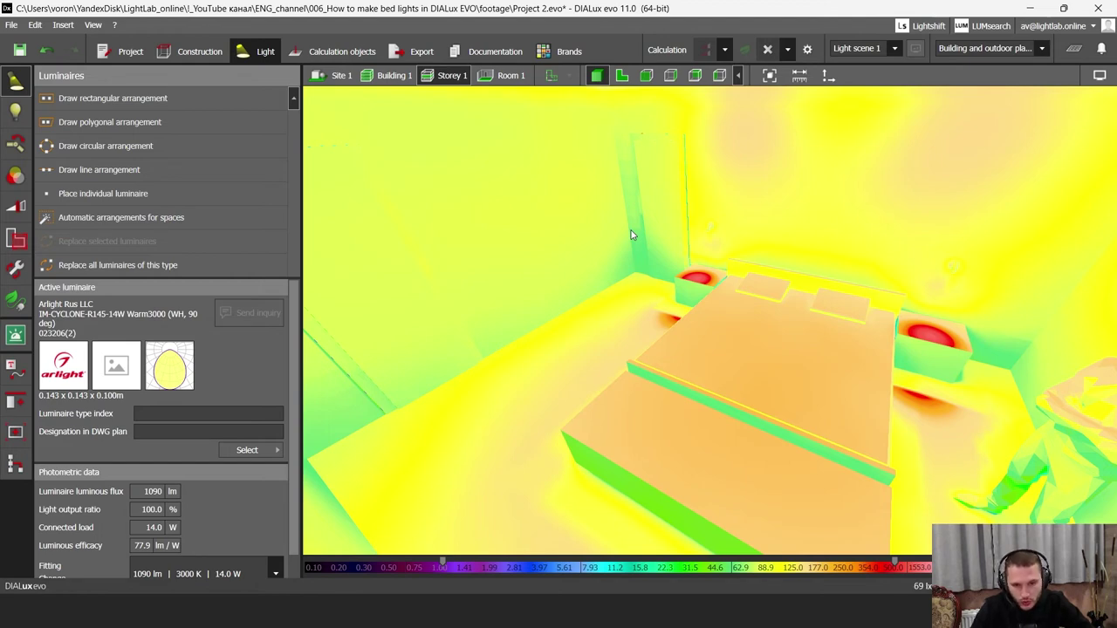
# - Turn off the false colours and inspect the ceiling downlights and the bed in the normal 3D rendering
pyautogui.click(1099, 75)
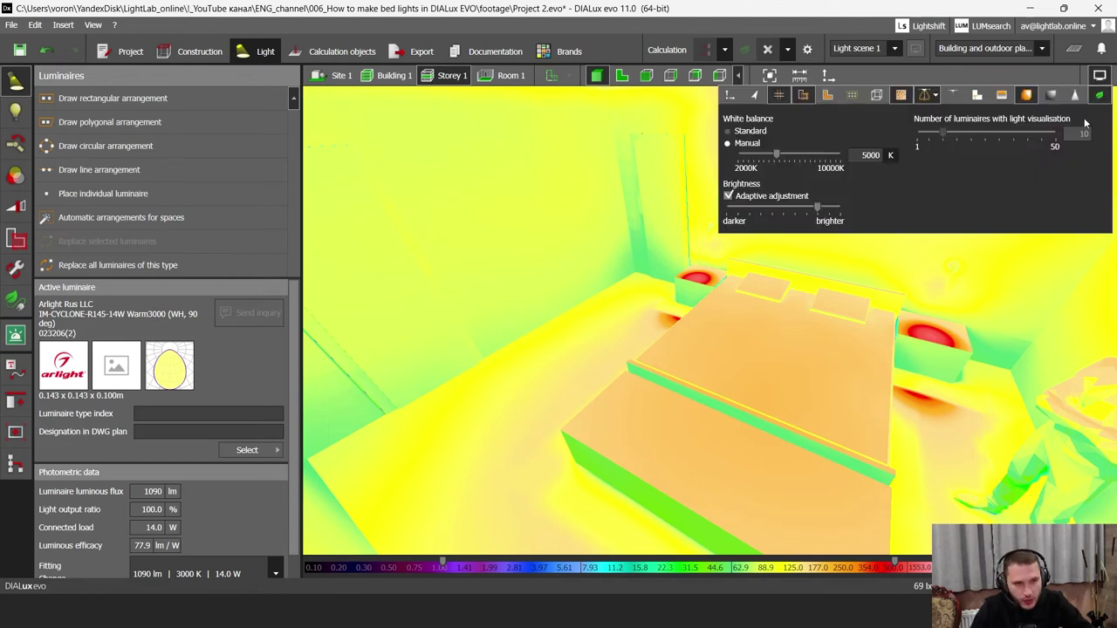
pyautogui.click(1027, 97)
pyautogui.moveTo(696, 298); pyautogui.dragTo(732, 248)
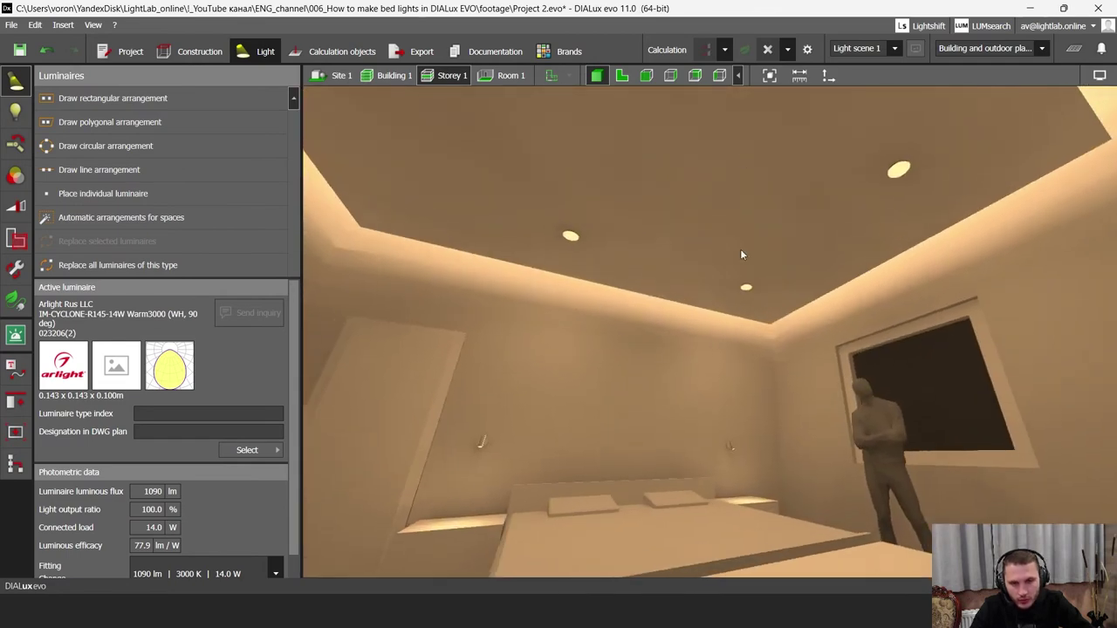
pyautogui.moveTo(653, 188); pyautogui.dragTo(745, 232)
pyautogui.moveTo(624, 168); pyautogui.dragTo(722, 368)
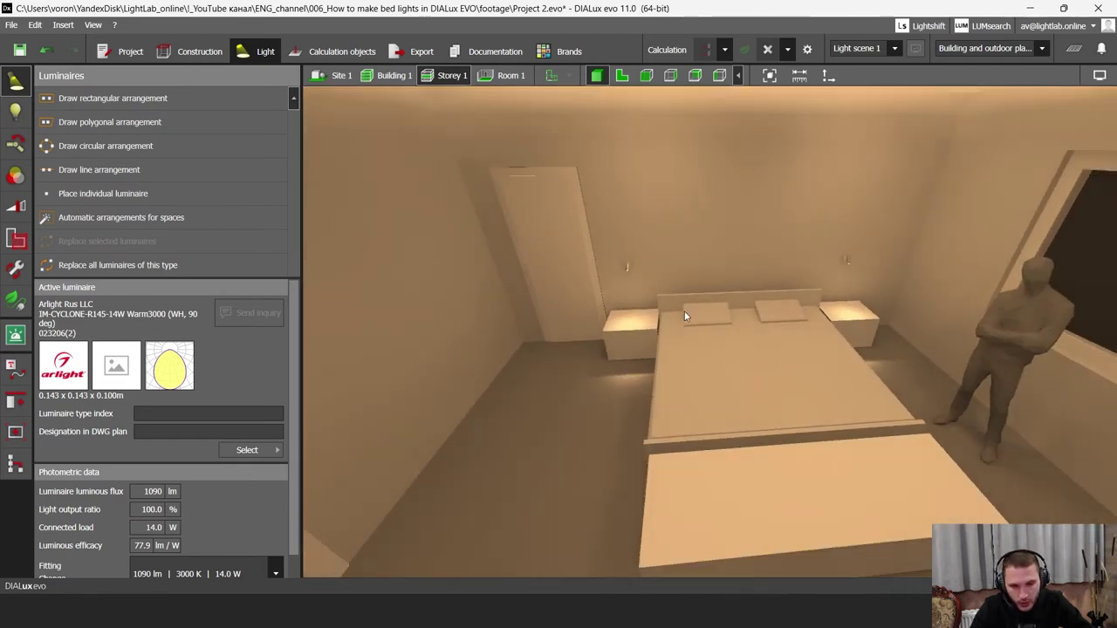
# - In the browser, compare the product pages of the MS-ATLAS-BUILT-R58-10W and IM-CYCLONE-R145-14W downlights
pyautogui.hotkey('alt', 'Tab')
pyautogui.scroll(-2, 622, 355)
pyautogui.scroll(2, 219, 353)
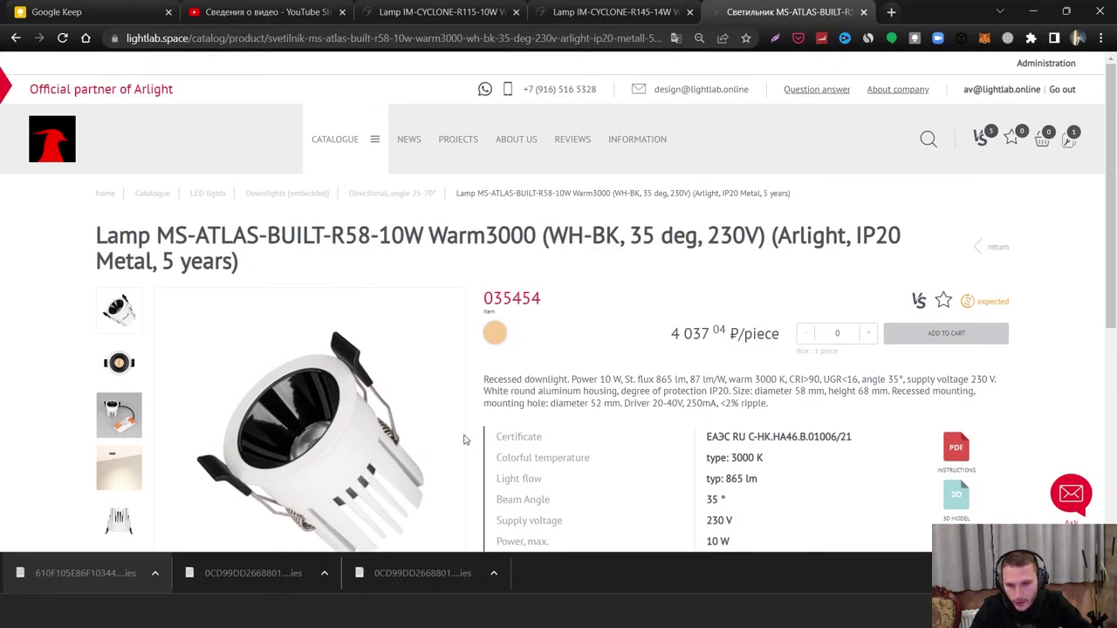
pyautogui.scroll(-1, 288, 348)
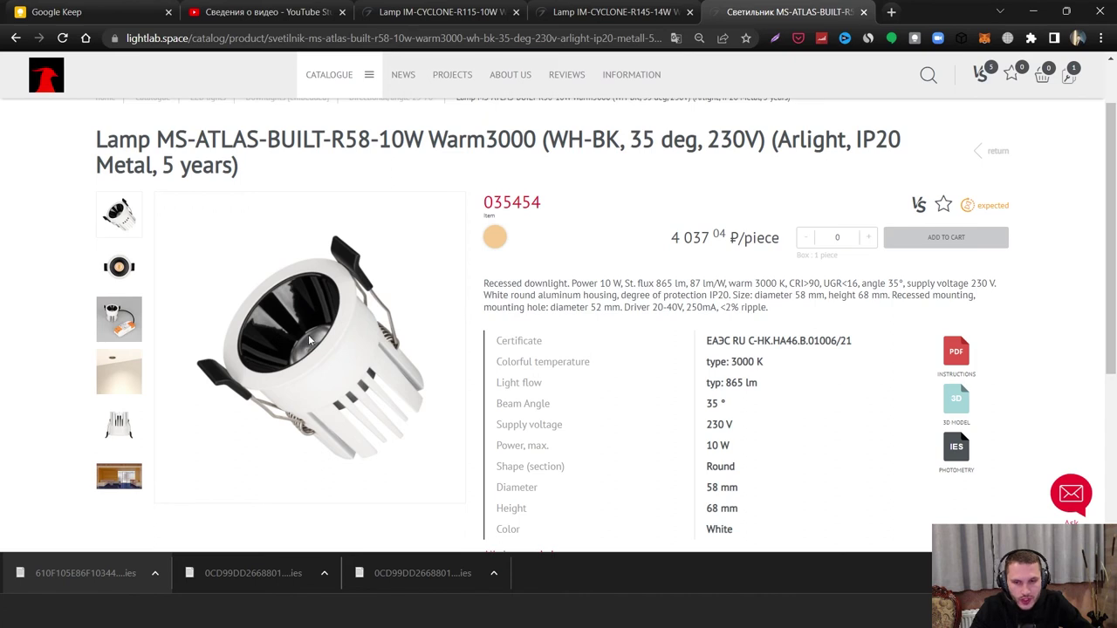
pyautogui.click(611, 12)
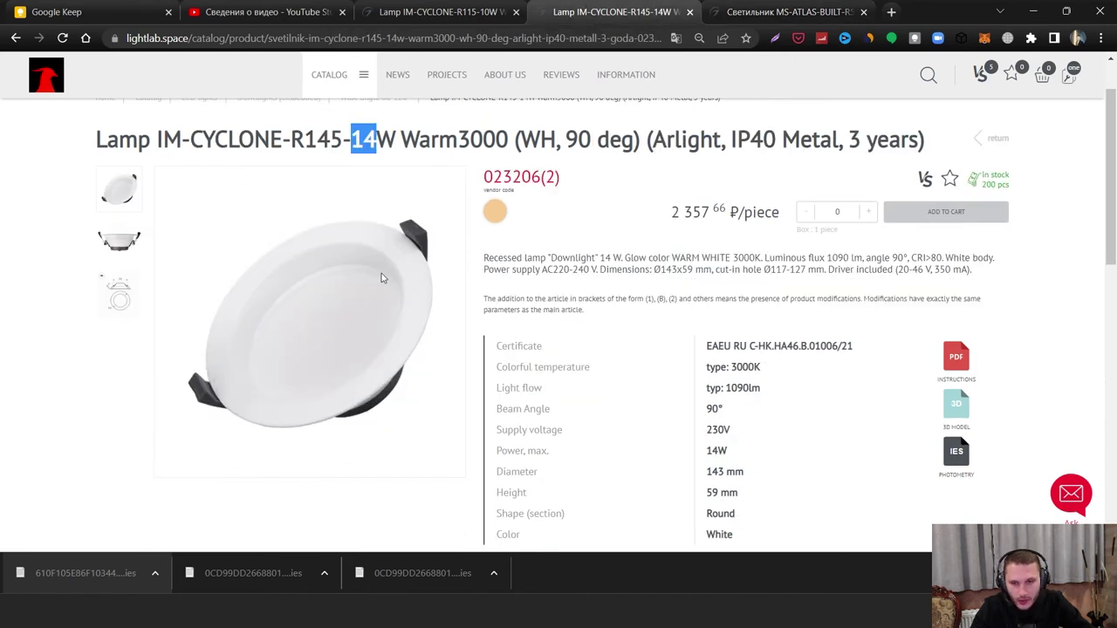
pyautogui.click(779, 11)
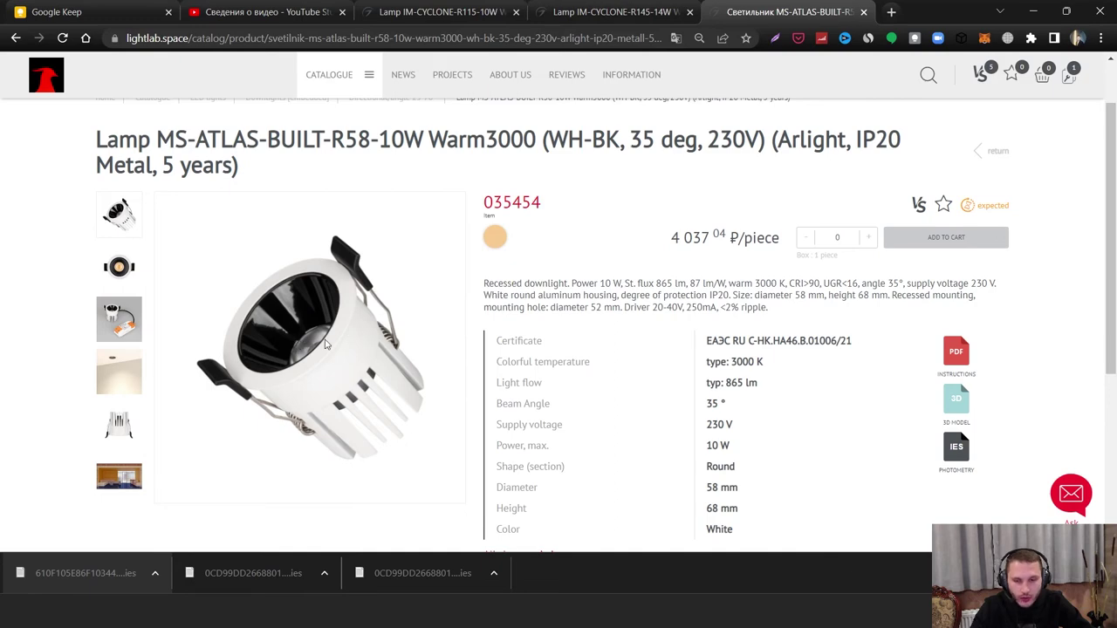
pyautogui.hotkey('ctrl', 'shift', 'Tab')
pyautogui.hotkey('ctrl', 'Tab')
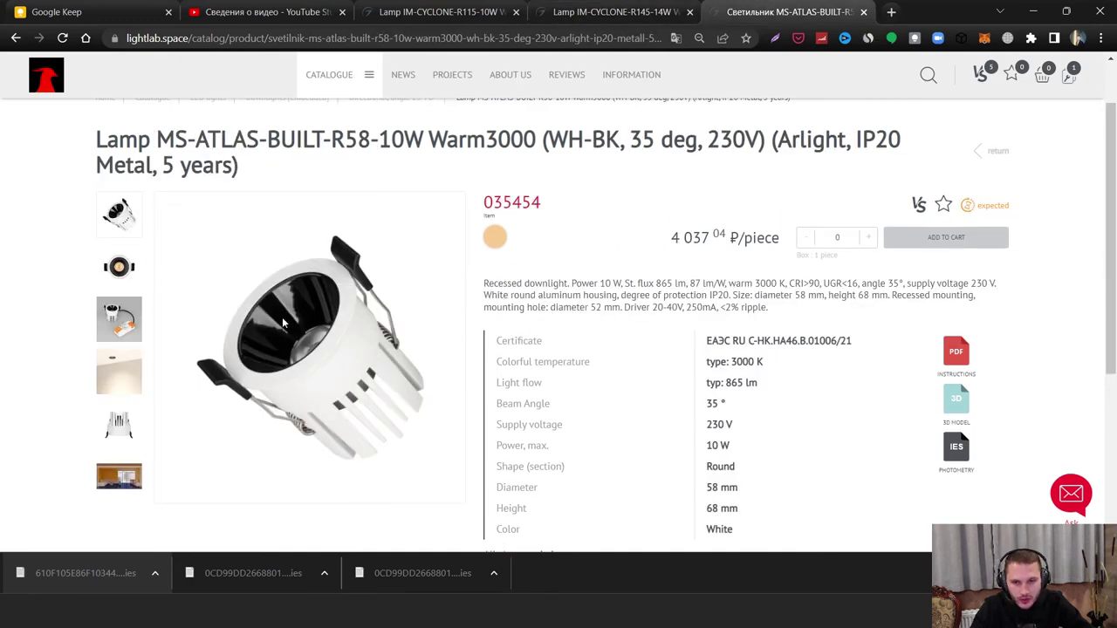
pyautogui.hotkey('ctrl', 'shift', 'Tab')
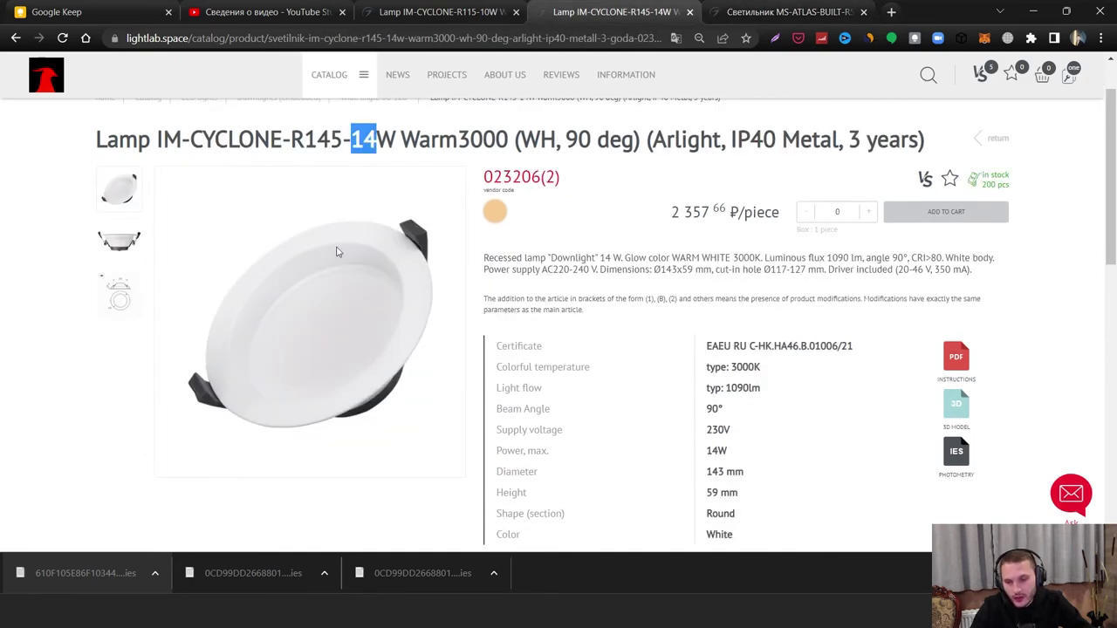
pyautogui.hotkey('ctrl', 'Tab')
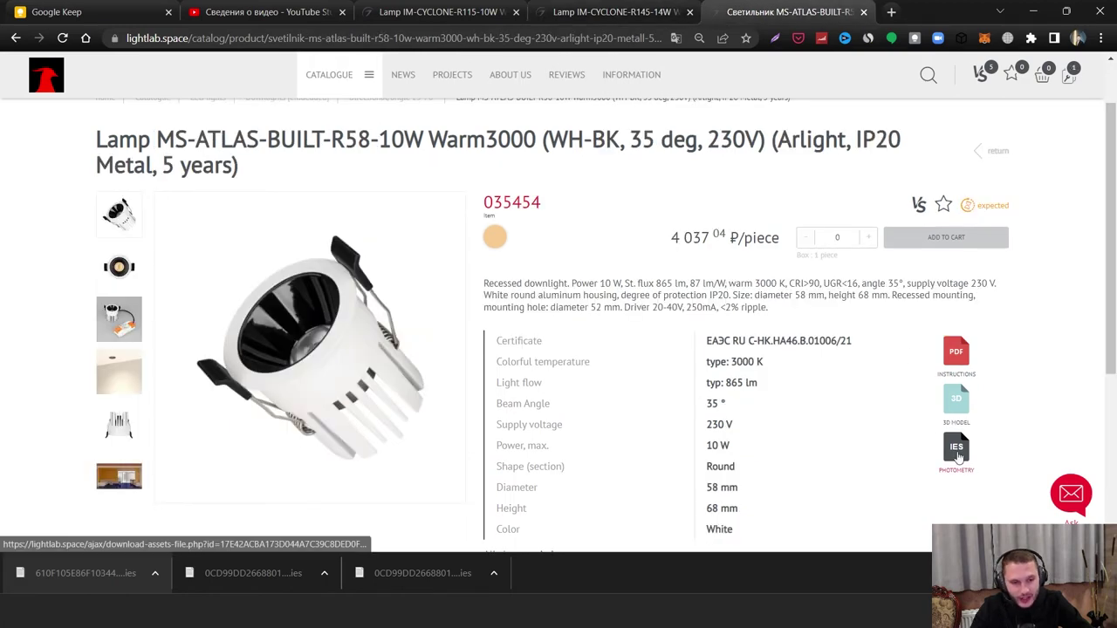
# - Save the MS-ATLAS-BUILT-R58-10W IES file and import that luminaire into the DIALux evo bedroom, discarding the old calculation results
pyautogui.click(448, 523)
pyautogui.click(703, 450)
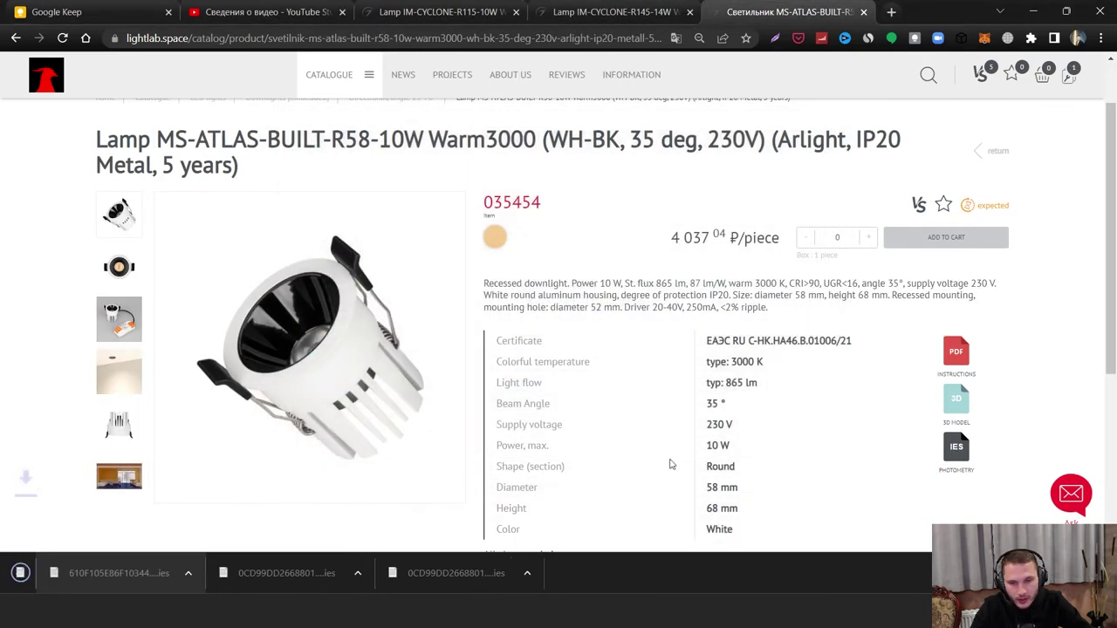
pyautogui.moveTo(41, 578); pyautogui.dragTo(523, 400)
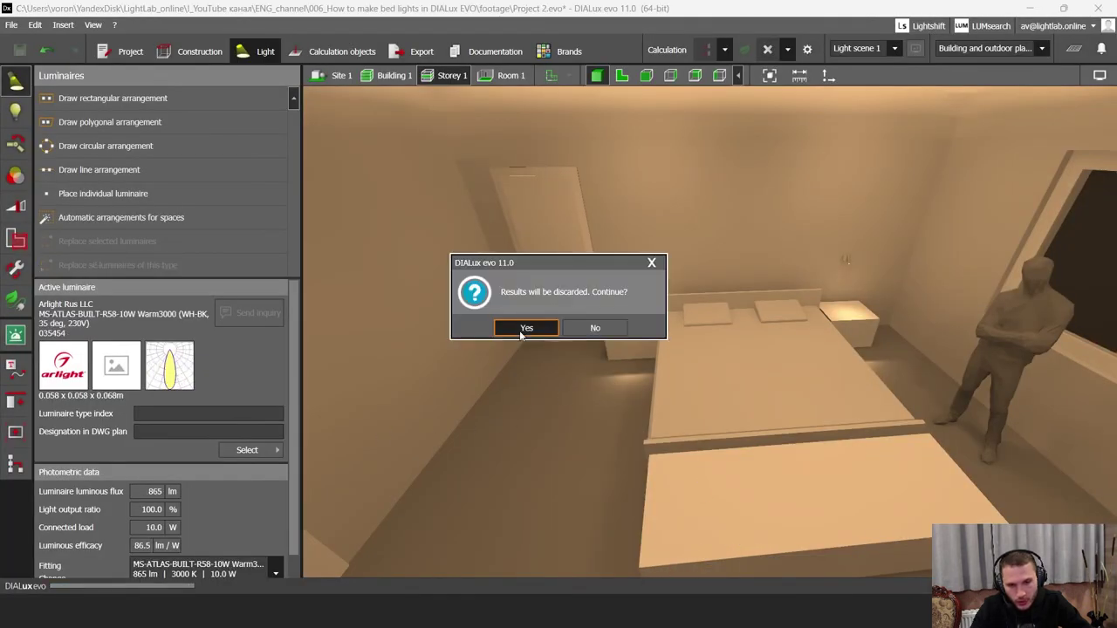
pyautogui.click(522, 326)
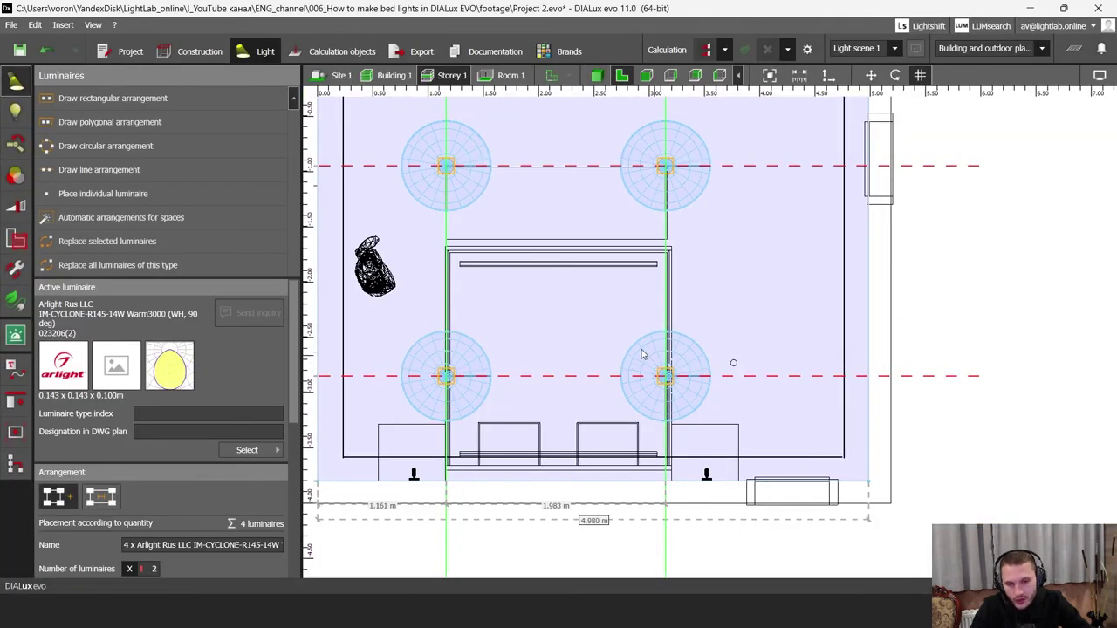
# - Replace all IM-CYCLONE-R145-14W luminaires in the arrangement over the bed with MS-ATLAS-BUILT-R58-10W
pyautogui.moveTo(719, 332); pyautogui.dragTo(812, 367, button='middle')
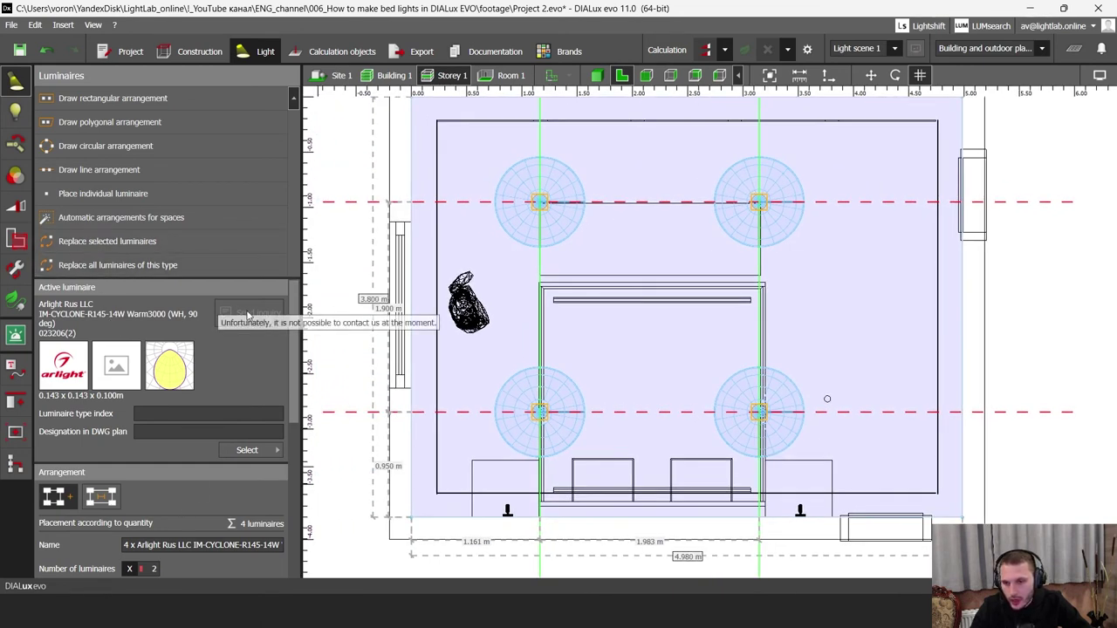
pyautogui.click(106, 273)
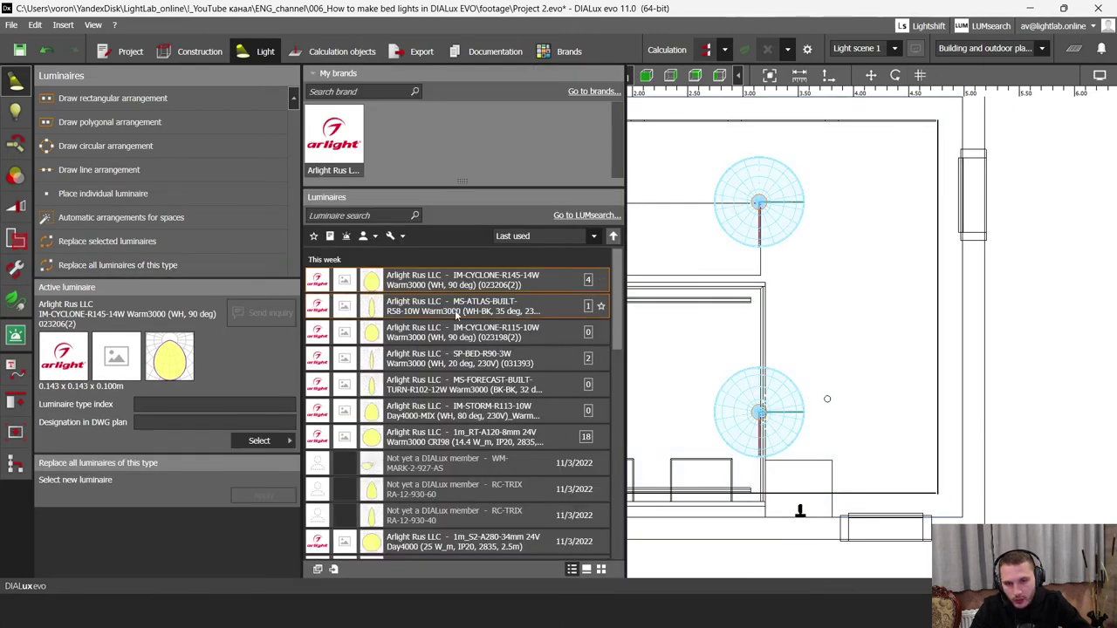
pyautogui.click(396, 311)
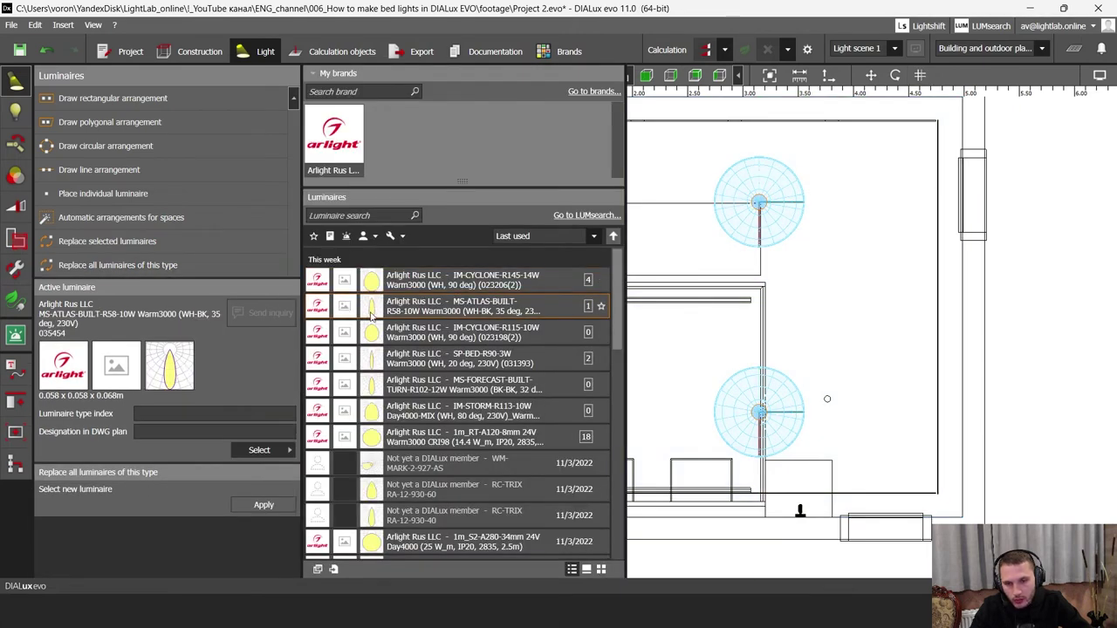
pyautogui.click(255, 510)
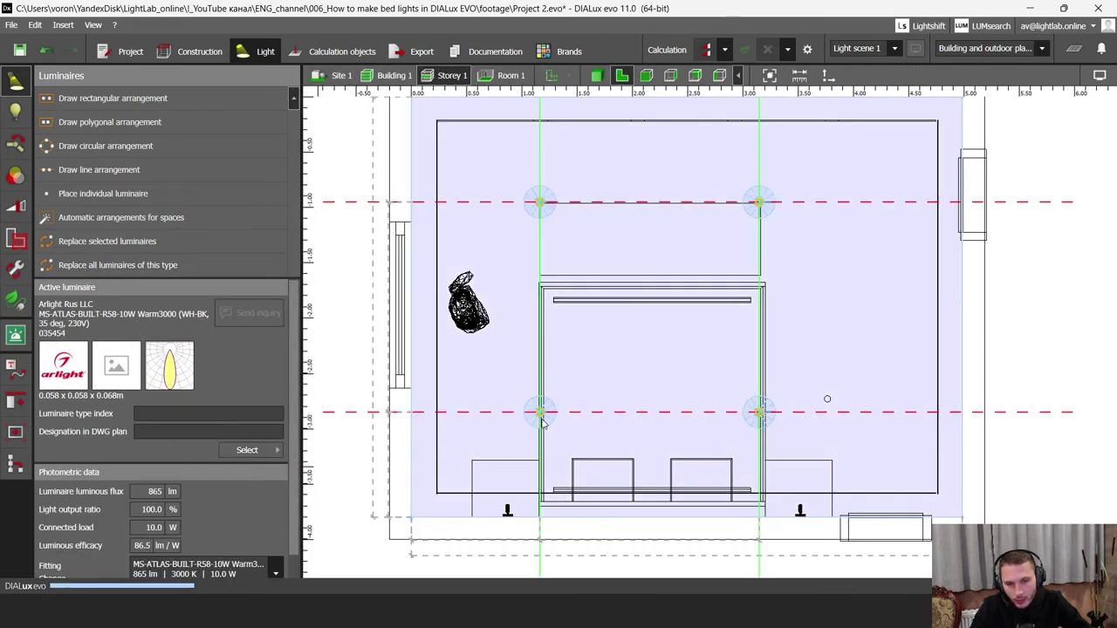
pyautogui.click(599, 329)
# - Delete the single imported MS-ATLAS-BUILT-R58-10W luminaire beside the bed in the plan
pyautogui.scroll(5, 738, 417)
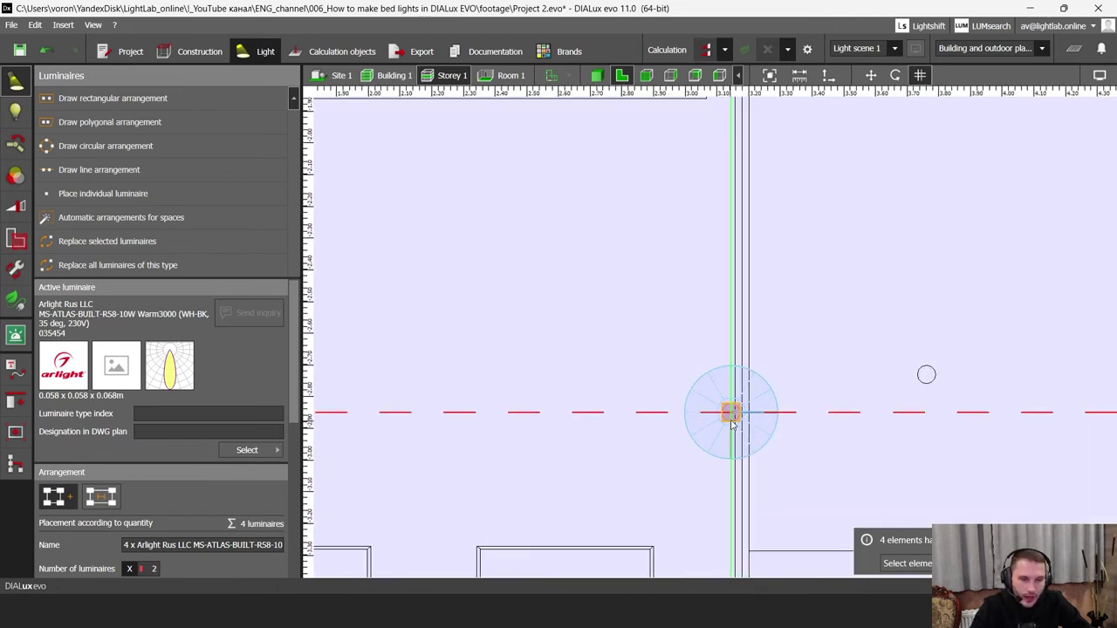
pyautogui.scroll(-1, 835, 405)
pyautogui.moveTo(835, 405); pyautogui.dragTo(738, 390, button='middle')
pyautogui.click(826, 378)
pyautogui.click(825, 364)
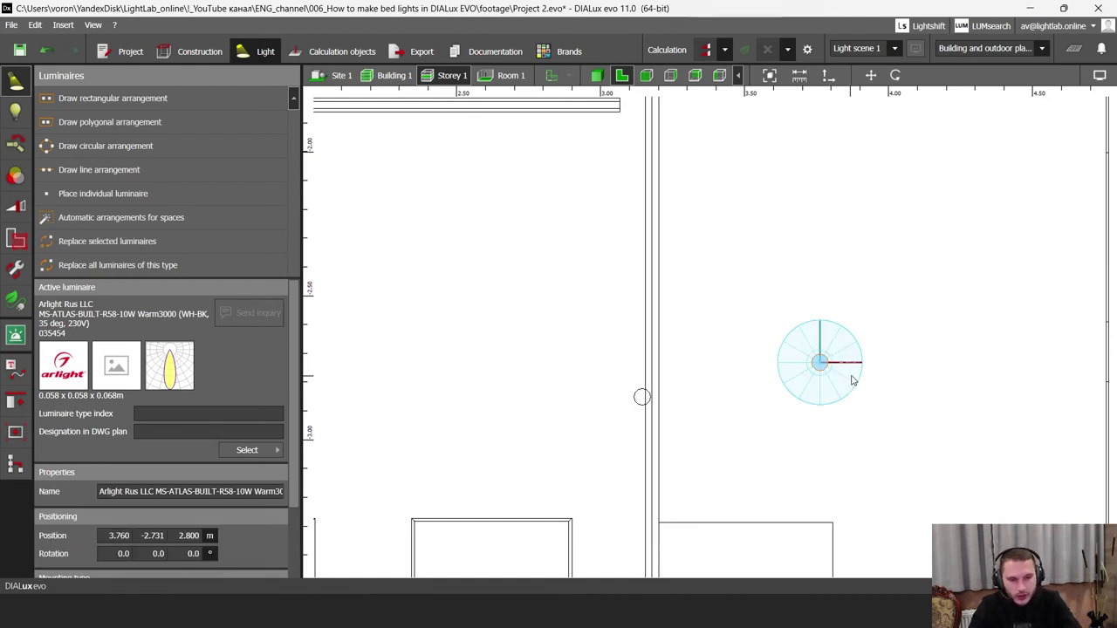
pyautogui.press('Delete')
# - Select the four-downlight arrangement and lower it slightly in the front view so the luminaires protrude just below the ceiling
pyautogui.click(645, 398)
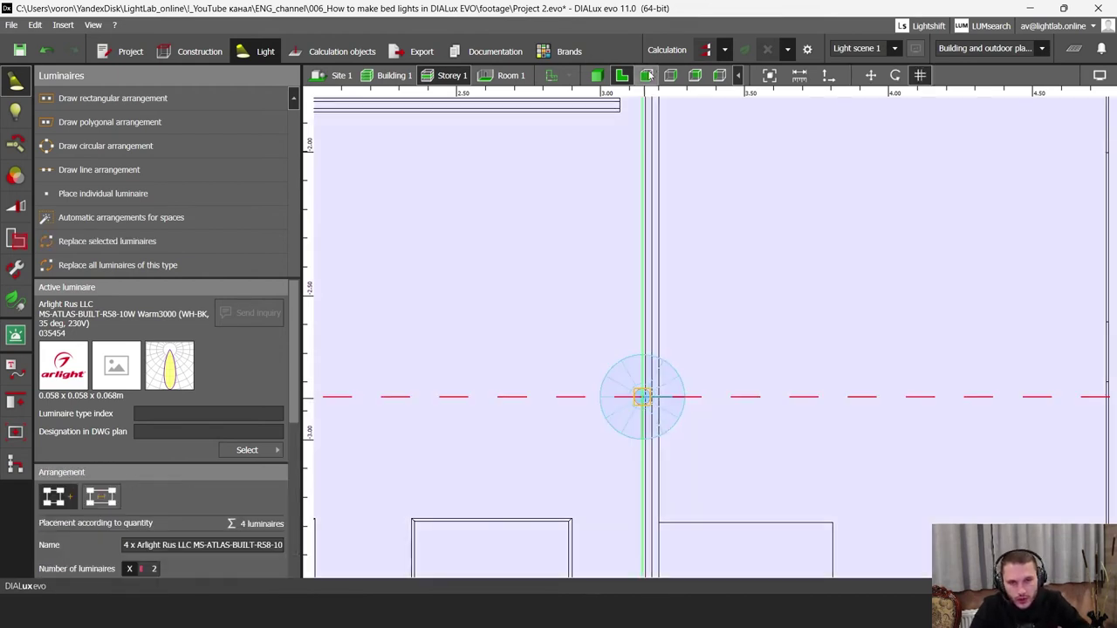
pyautogui.click(648, 73)
pyautogui.scroll(8, 604, 222)
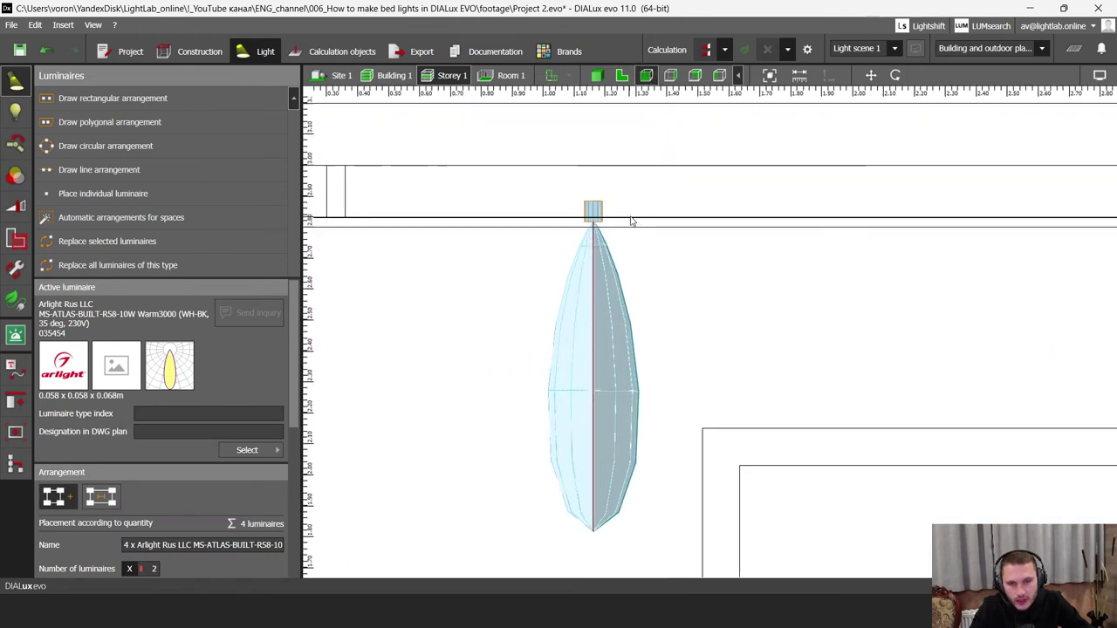
pyautogui.click(871, 75)
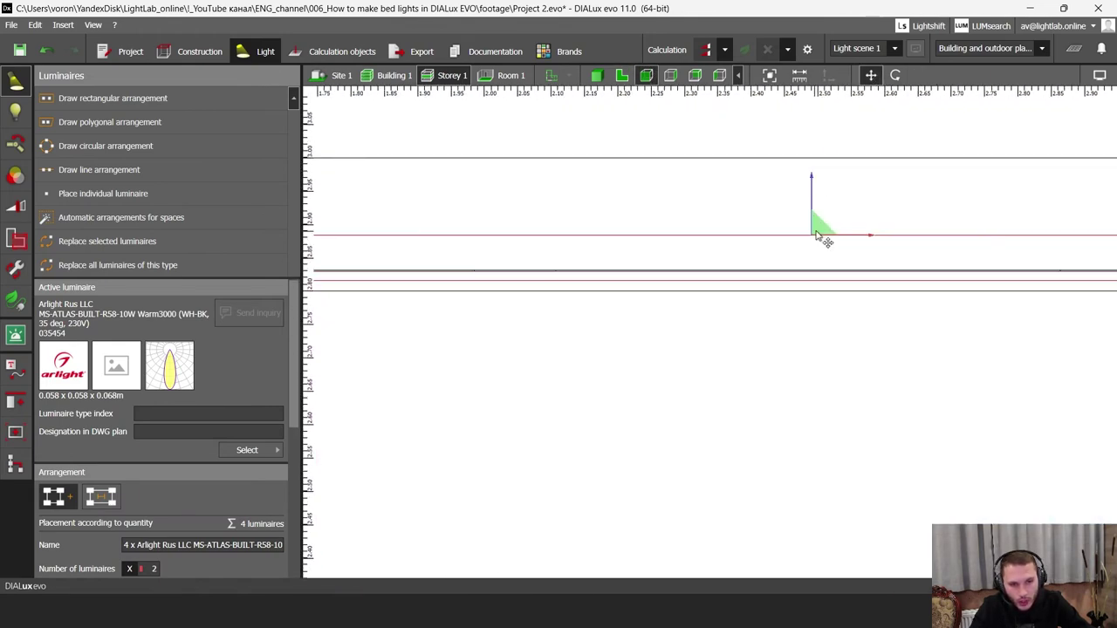
pyautogui.moveTo(814, 190); pyautogui.dragTo(813, 204)
pyautogui.scroll(-2, 629, 228)
pyautogui.moveTo(515, 247); pyautogui.dragTo(841, 240, button='middle')
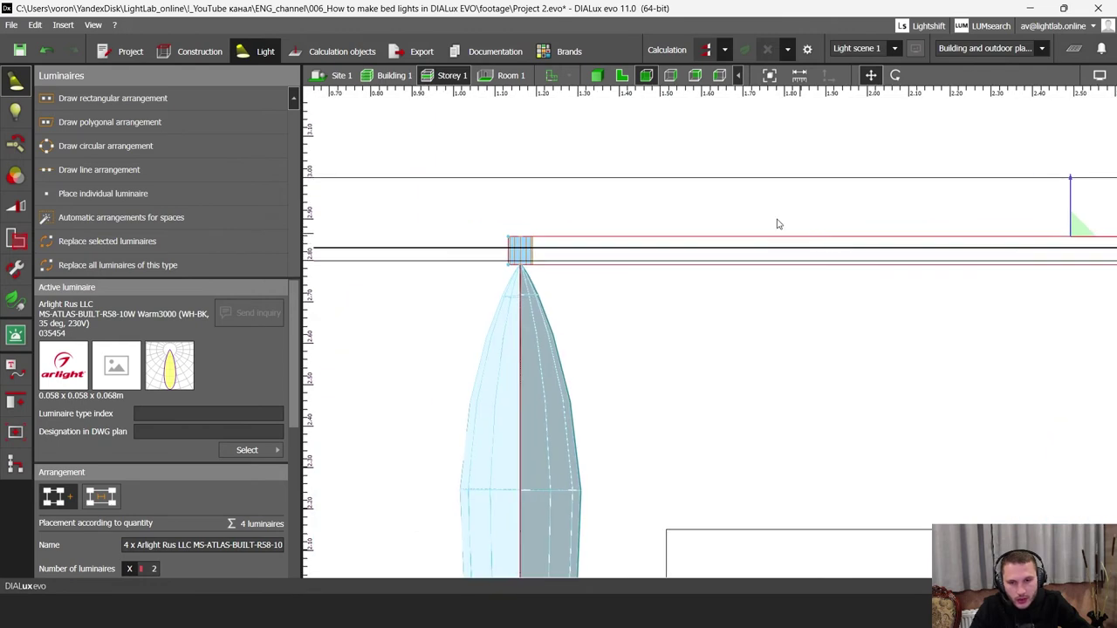
# - Recalculate the lighting with the MS-ATLAS-BUILT-R58-10W downlights and frame the bed and room in the 3D view
pyautogui.click(705, 50)
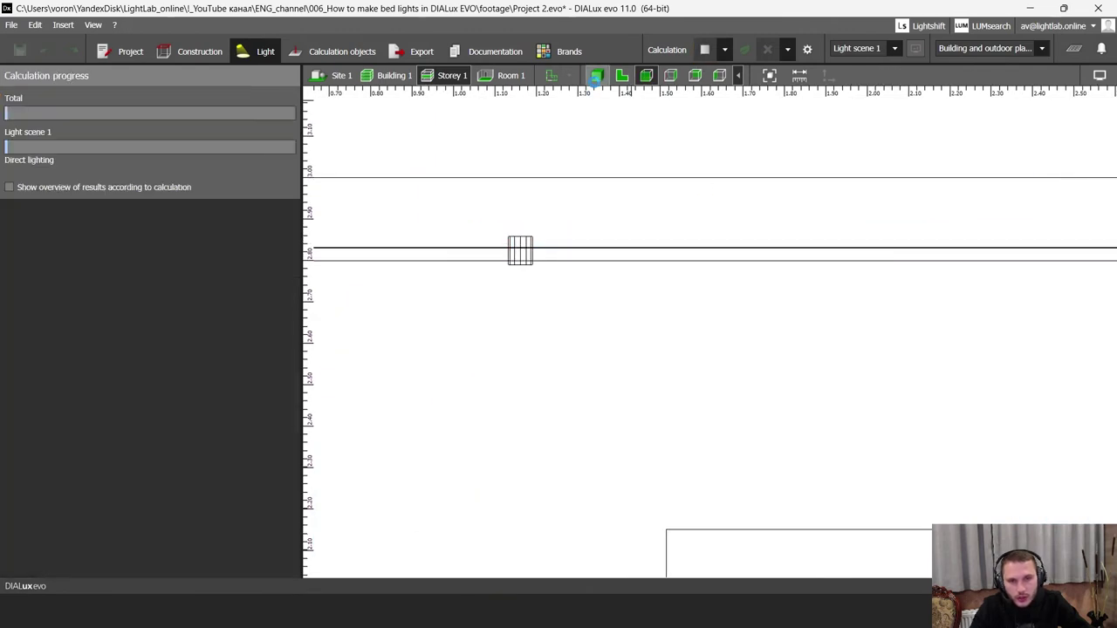
pyautogui.click(596, 75)
pyautogui.moveTo(606, 123); pyautogui.dragTo(619, 229, button='right')
pyautogui.scroll(3, 619, 229)
pyautogui.moveTo(663, 300); pyautogui.dragTo(666, 244, button='right')
pyautogui.moveTo(666, 244); pyautogui.dragTo(692, 303, button='middle')
pyautogui.moveTo(693, 307); pyautogui.dragTo(568, 395)
pyautogui.moveTo(730, 373); pyautogui.dragTo(881, 270)
# - Examine the working plane's average illuminance and isolines under the selected downlight arrangement, and show that arrangement in the floor plan
pyautogui.click(1073, 49)
pyautogui.click(949, 189)
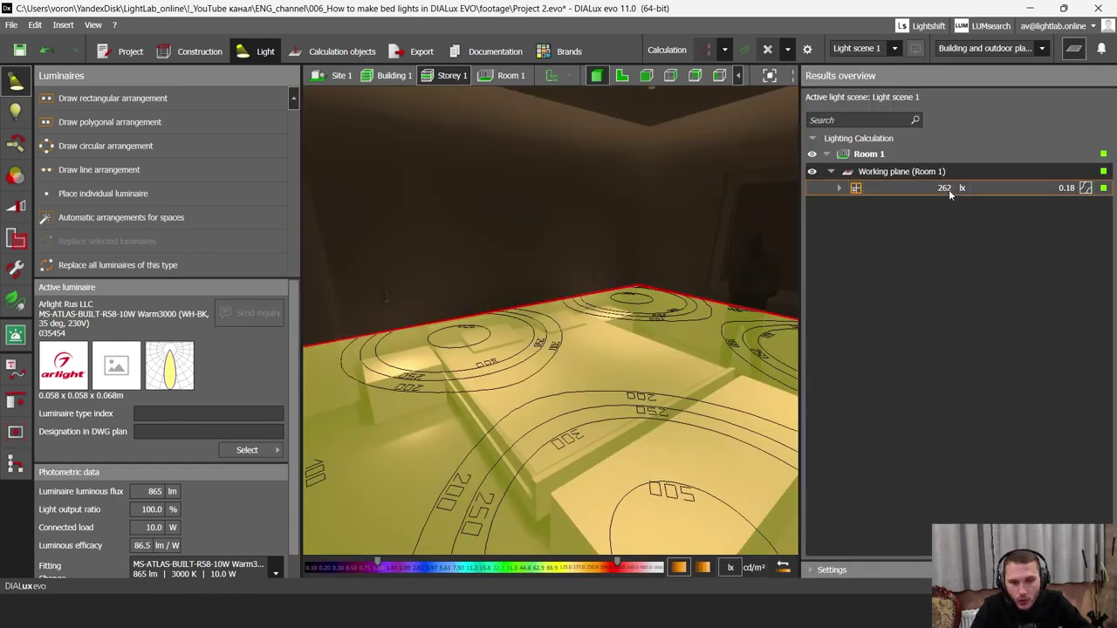
pyautogui.click(632, 228)
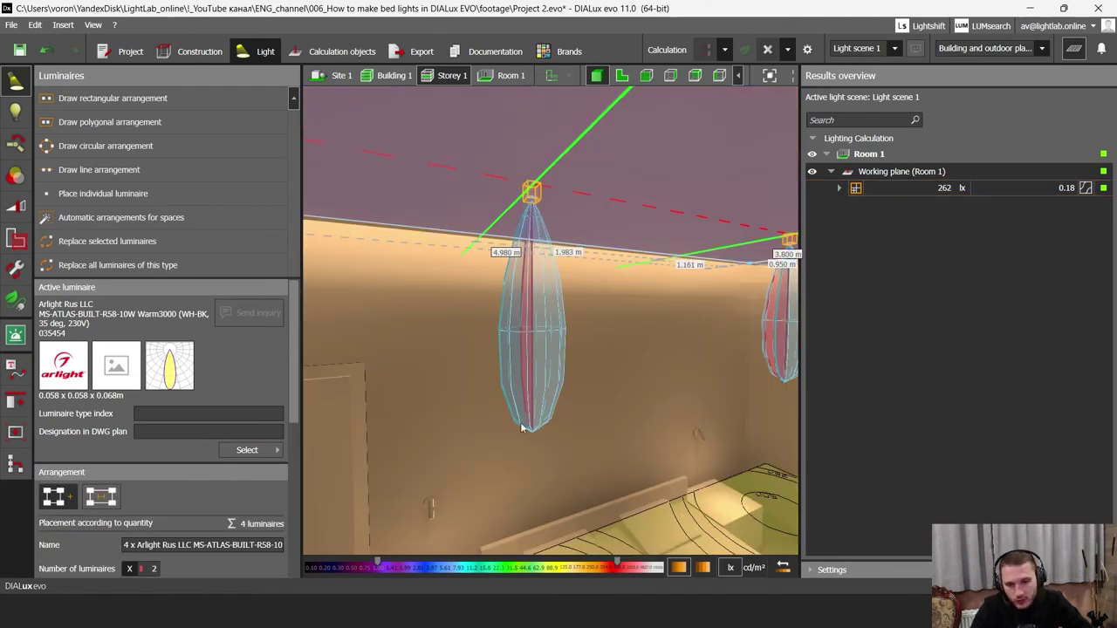
pyautogui.moveTo(612, 309); pyautogui.dragTo(603, 279, button='right')
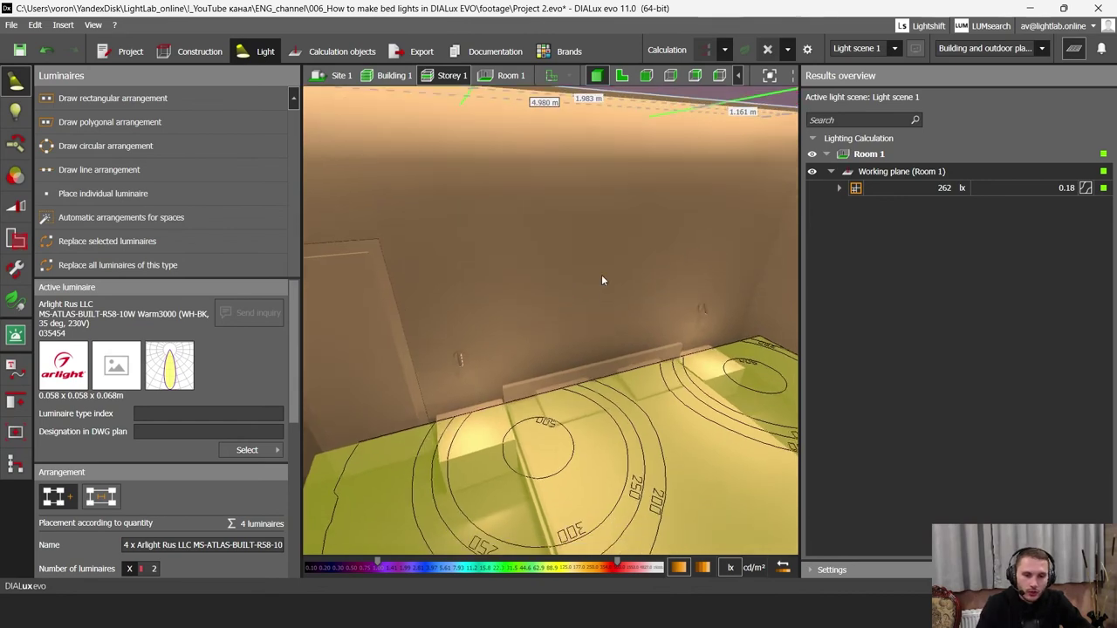
pyautogui.scroll(-1, 579, 469)
pyautogui.moveTo(578, 469); pyautogui.dragTo(751, 346, button='middle')
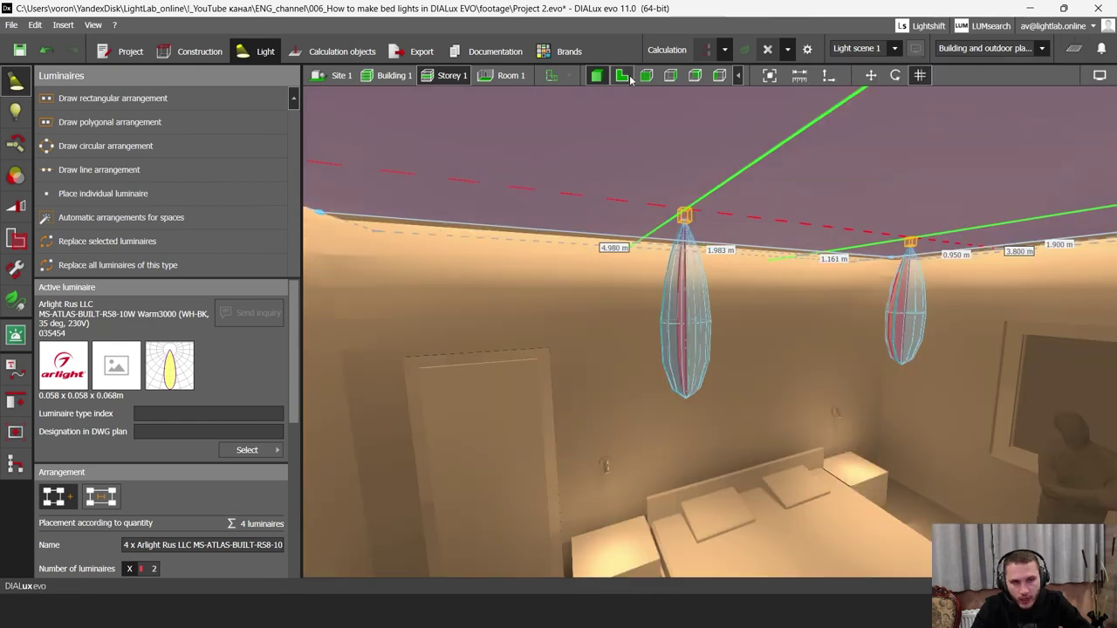
pyautogui.click(628, 76)
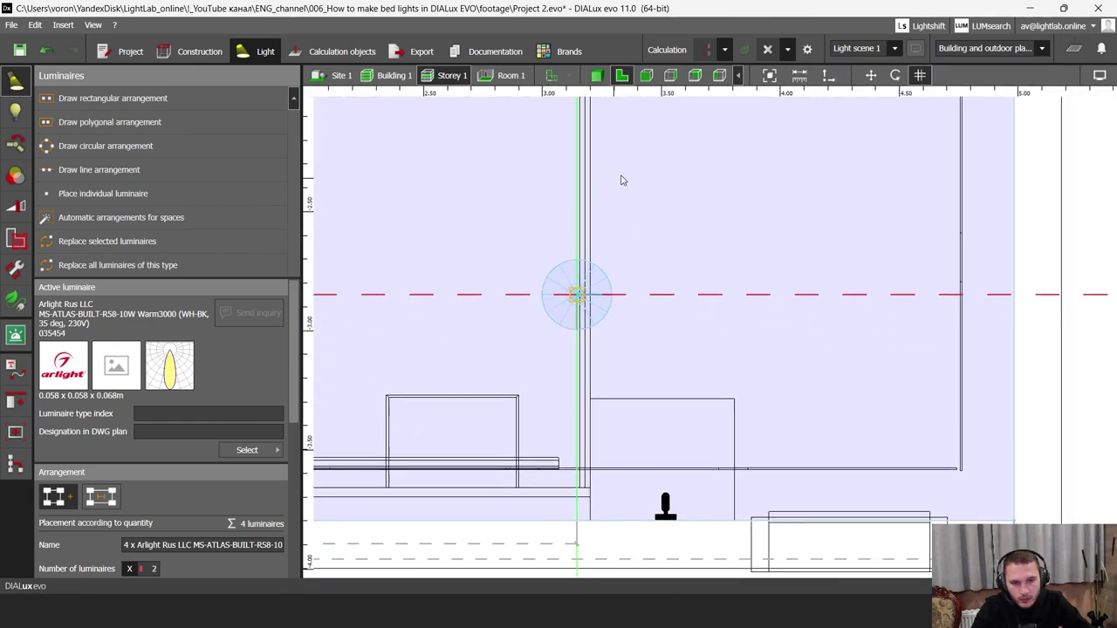
# - Delete the two downlights directly above the bed in the plan and discard the calculation results, keeping the pair beyond the bed's foot
pyautogui.moveTo(539, 251); pyautogui.dragTo(953, 299)
pyautogui.moveTo(920, 260); pyautogui.dragTo(842, 306, button='middle')
pyautogui.press('Delete')
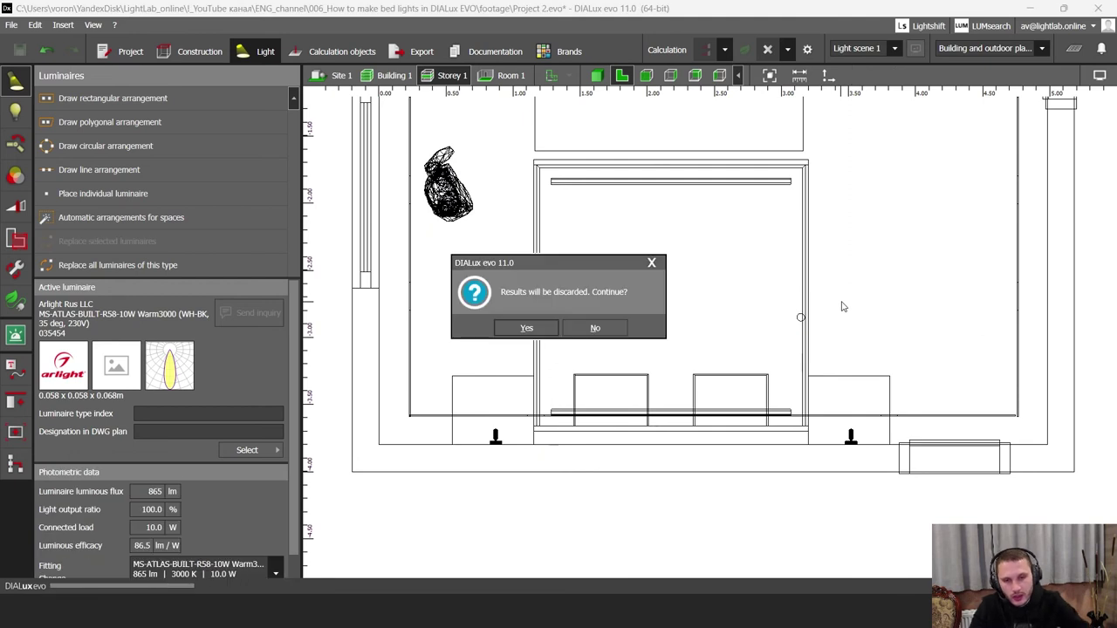
pyautogui.click(586, 324)
pyautogui.moveTo(669, 335); pyautogui.dragTo(672, 380, button='middle')
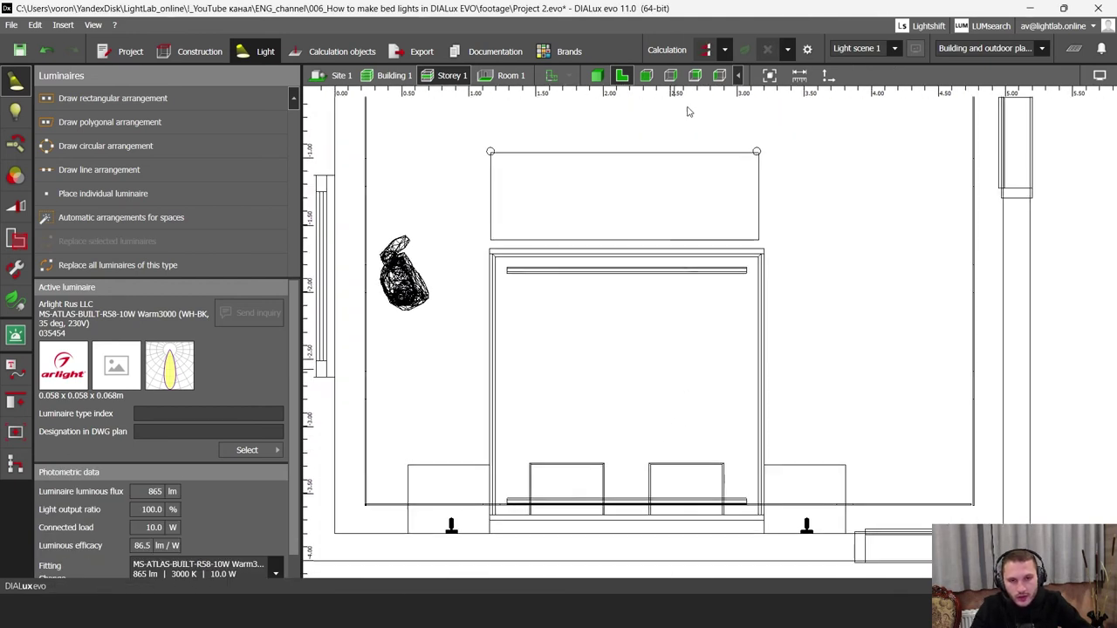
# - Recalculate the lighting with the two remaining downlights and inspect the bed, bedside tables and ceiling from several angles in the 3D view
pyautogui.click(705, 50)
pyautogui.click(596, 75)
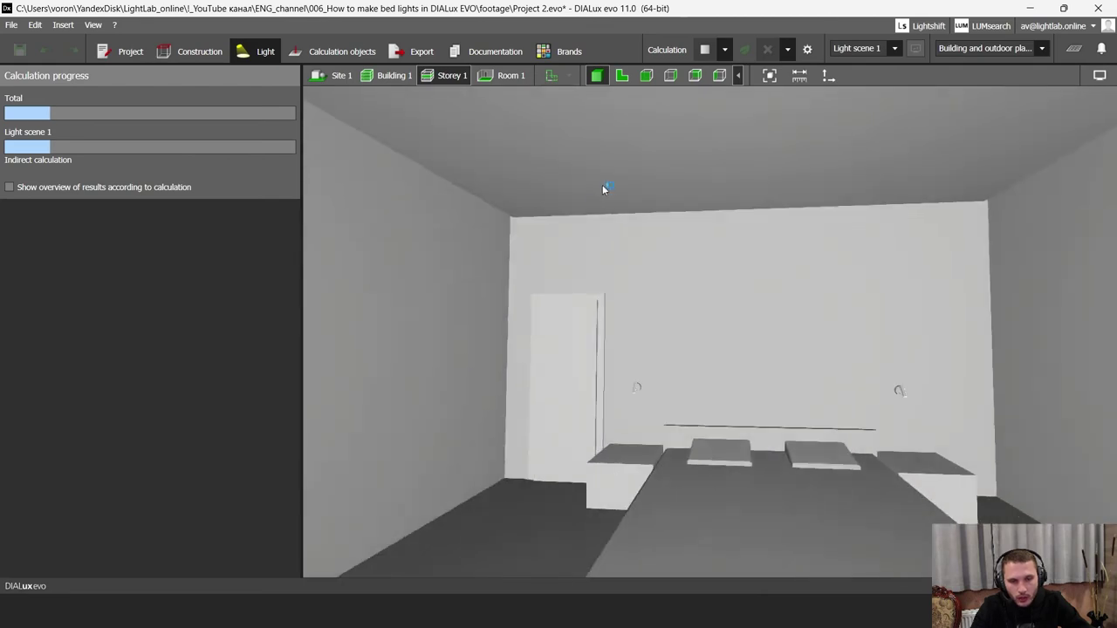
pyautogui.moveTo(603, 186); pyautogui.dragTo(711, 275, button='right')
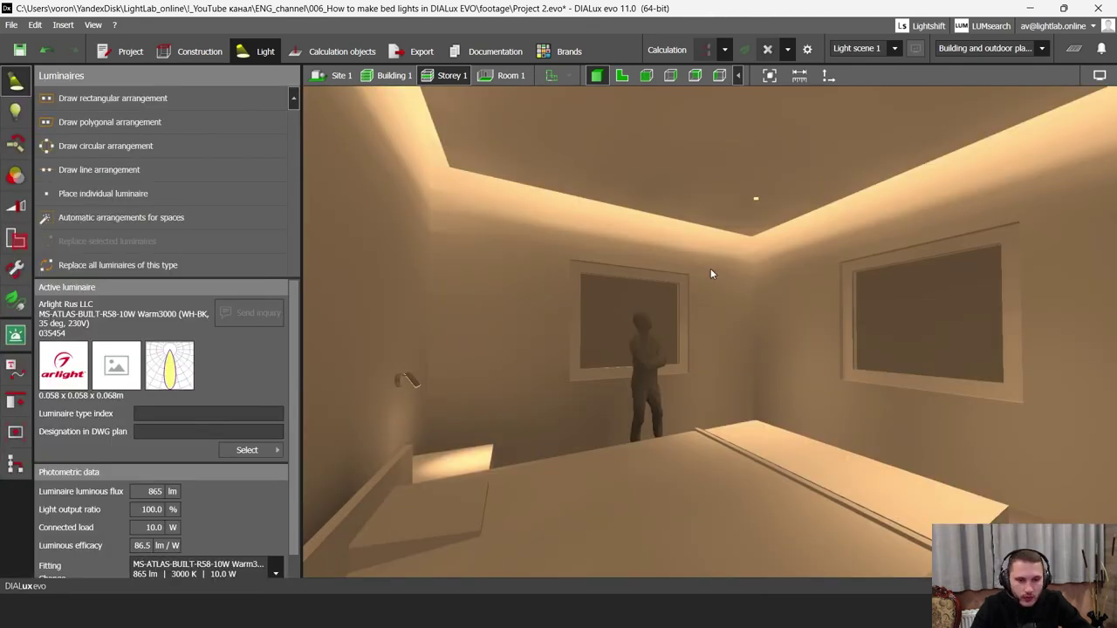
pyautogui.moveTo(772, 206); pyautogui.dragTo(697, 266, button='right')
pyautogui.moveTo(673, 302); pyautogui.dragTo(700, 261, button='right')
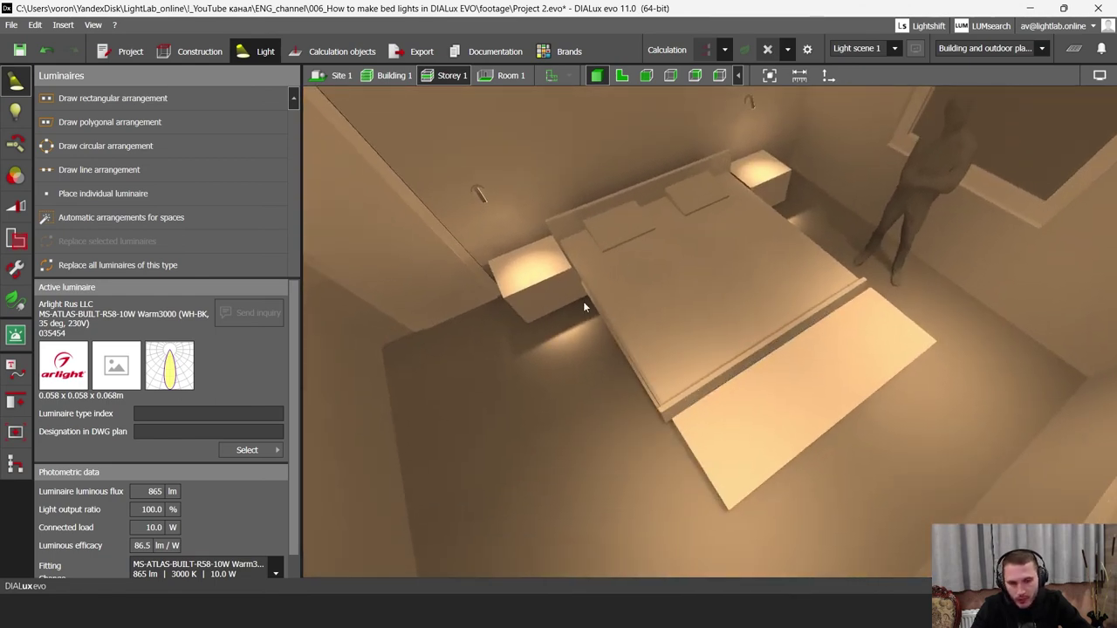
pyautogui.moveTo(575, 435); pyautogui.dragTo(650, 185, button='right')
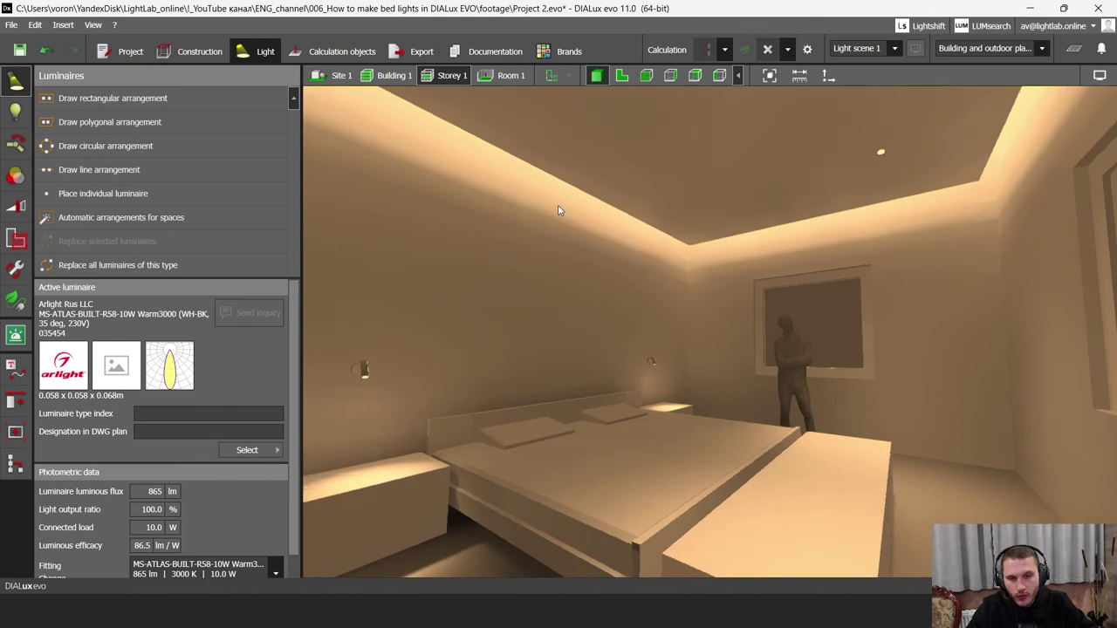
# - Switch to Telegram and look through the Lighting Design International Community group's messages around the bed lighting tutorial post
pyautogui.hotkey('alt', 'Tab')
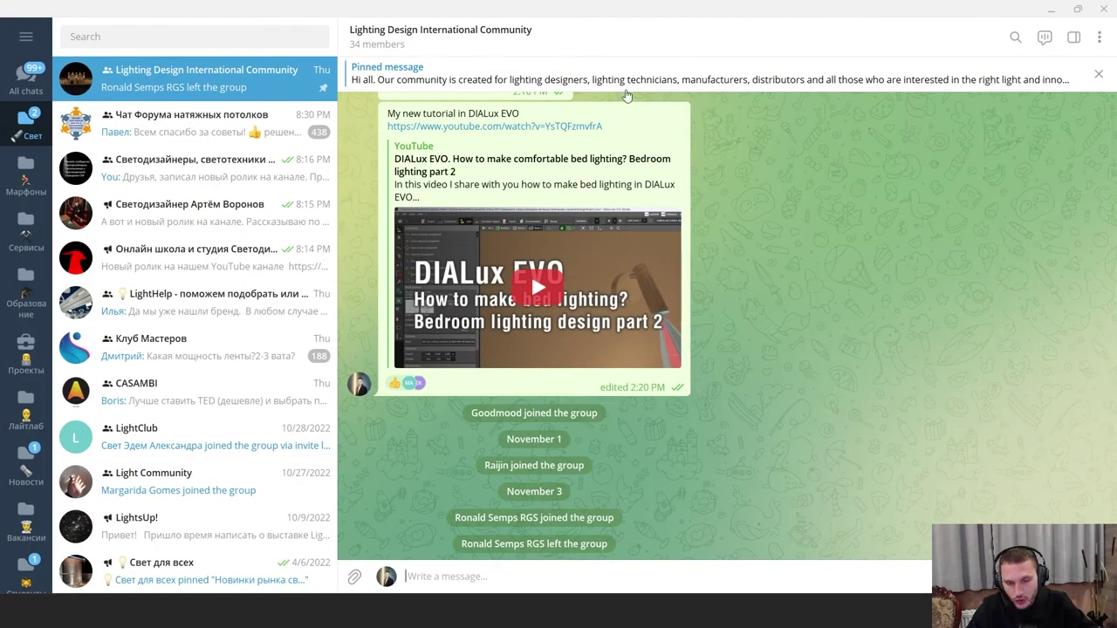
pyautogui.scroll(3, 757, 346)
pyautogui.scroll(-3, 715, 375)
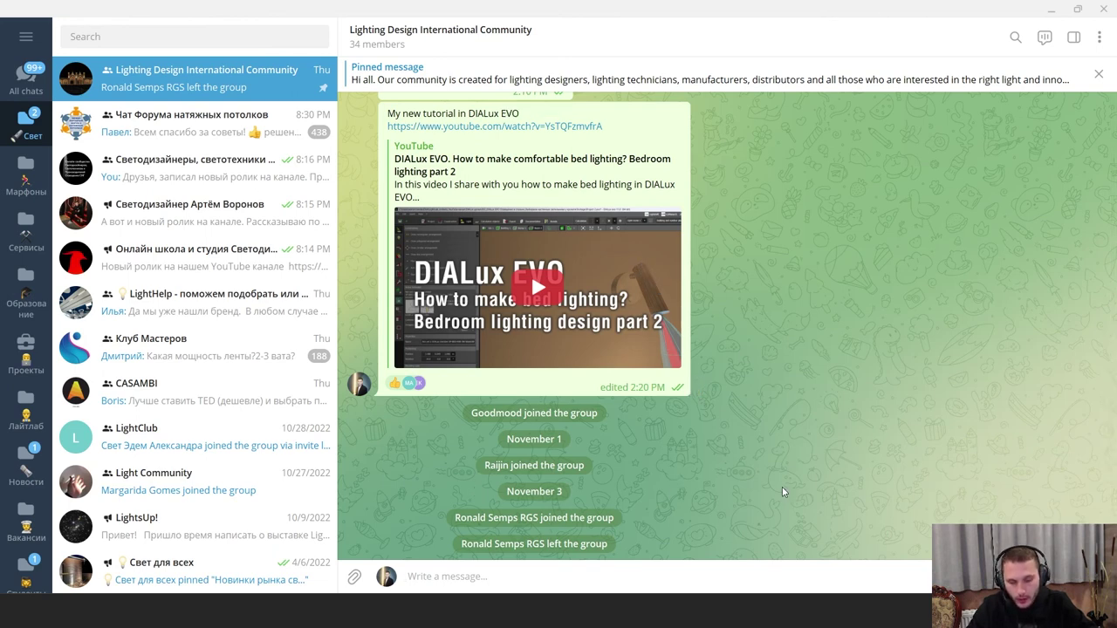
pyautogui.scroll(2, 752, 417)
pyautogui.scroll(-2, 755, 420)
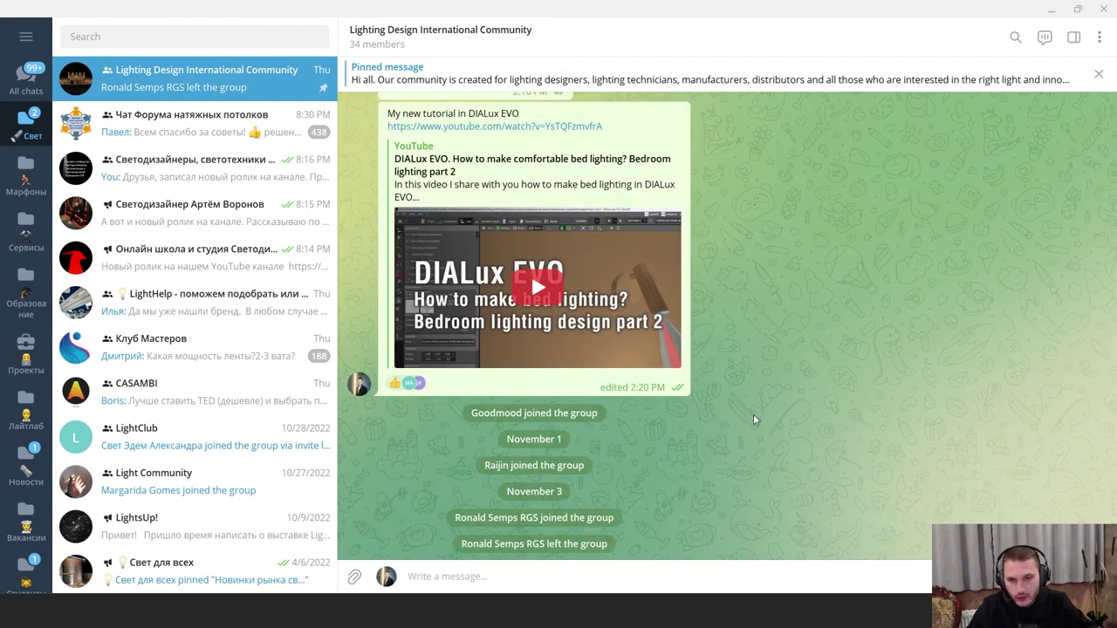